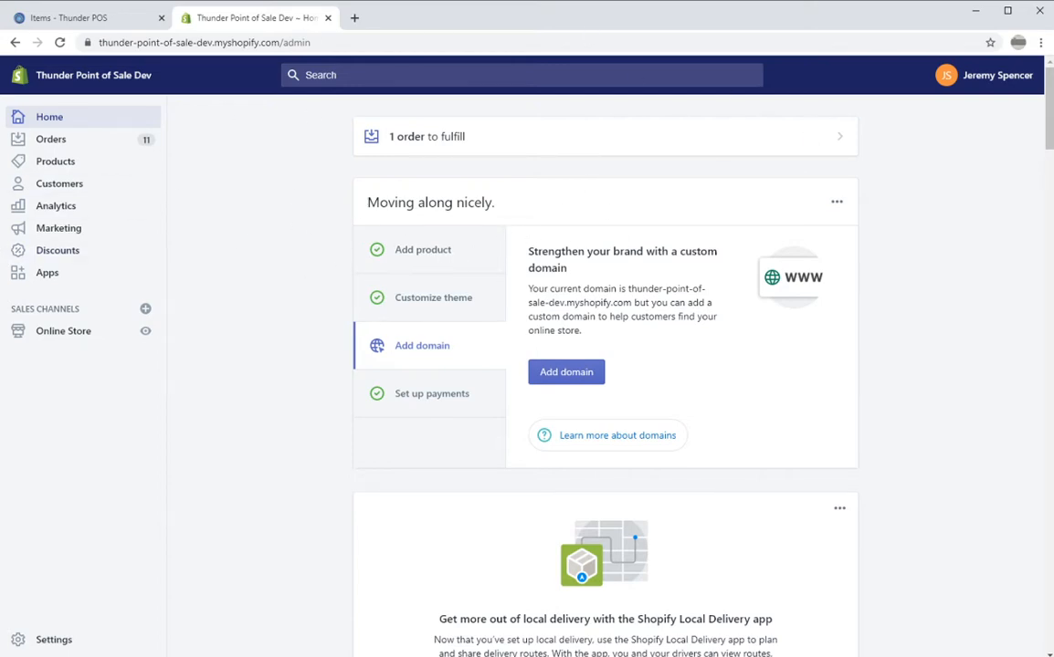
Begin a new private app via Apps and Manage private apps.
left_click(58, 282)
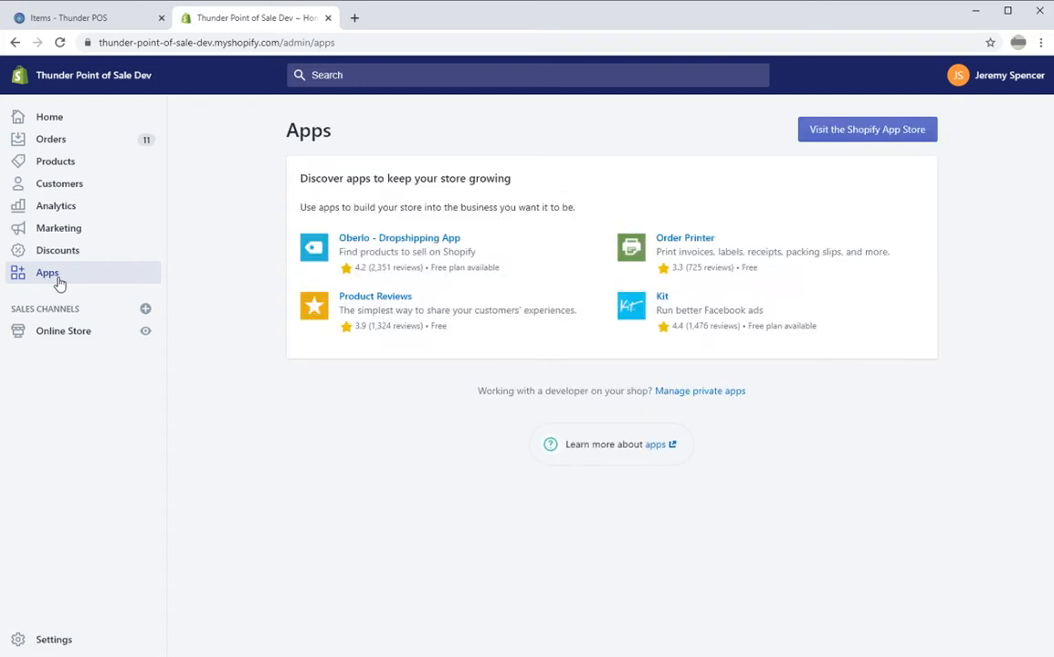
left_click(725, 393)
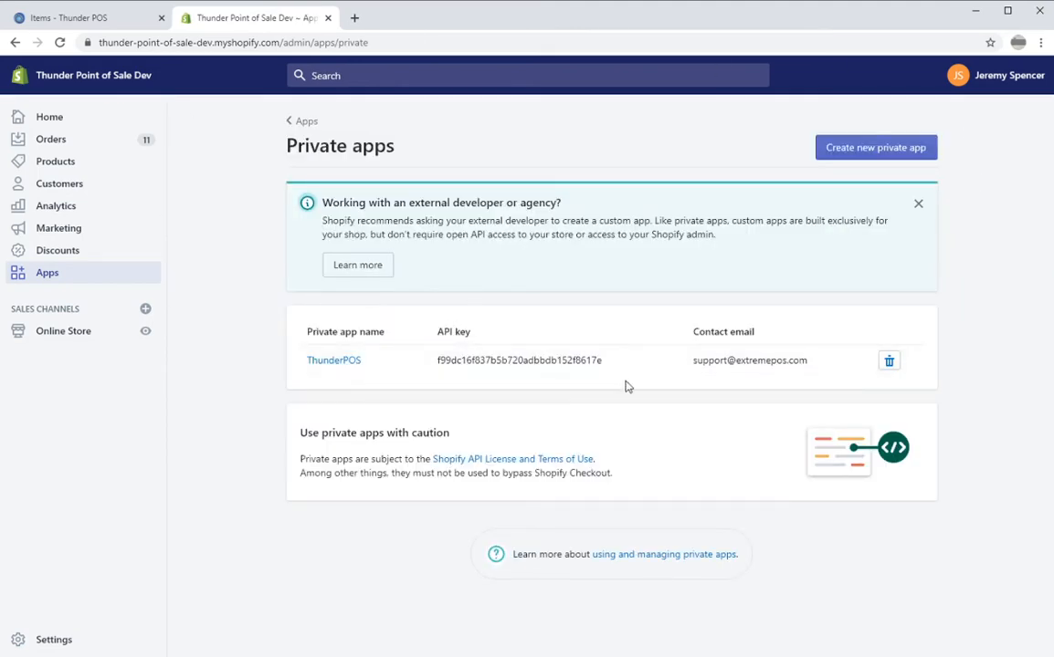
left_click(900, 151)
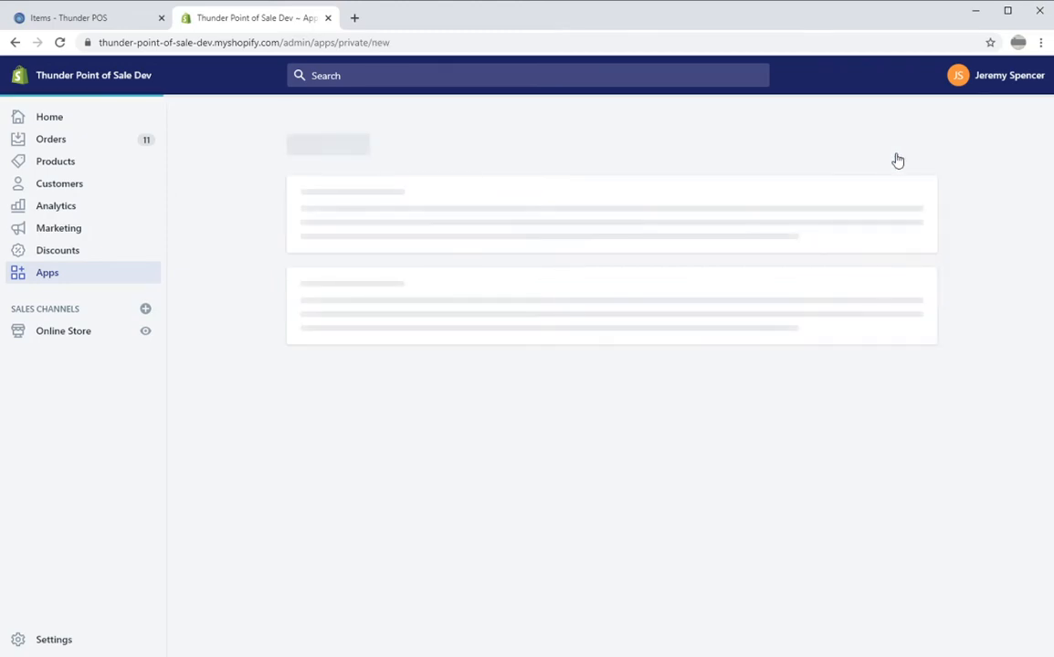
Name the private app 'Thunder Sample App 1' and enter the emergency developer e-mail address.
left_click(649, 359)
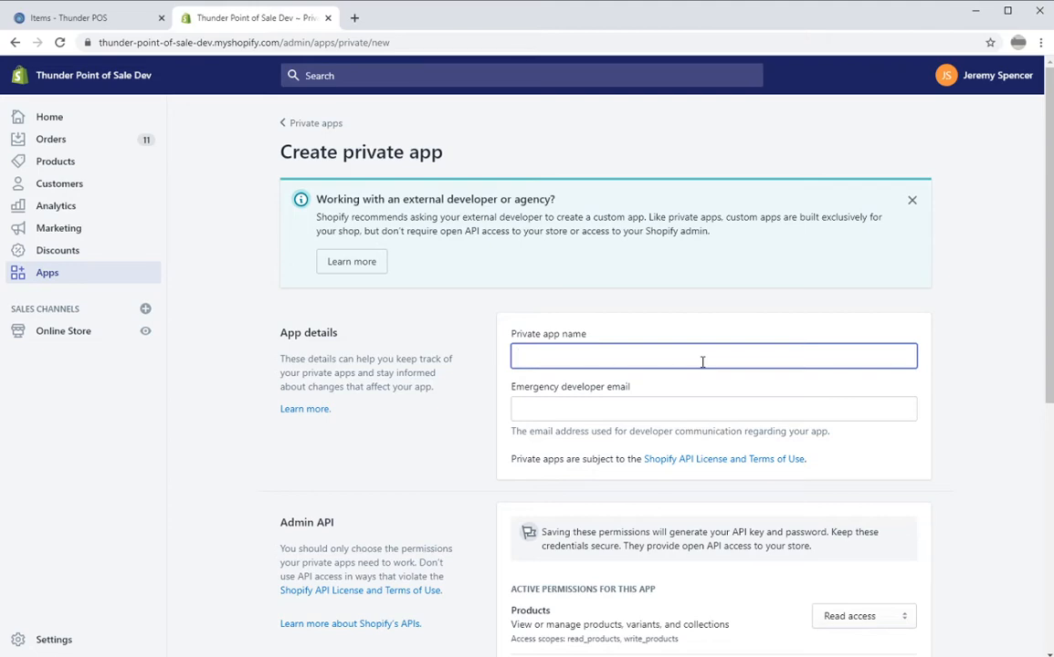
type("Thunder")
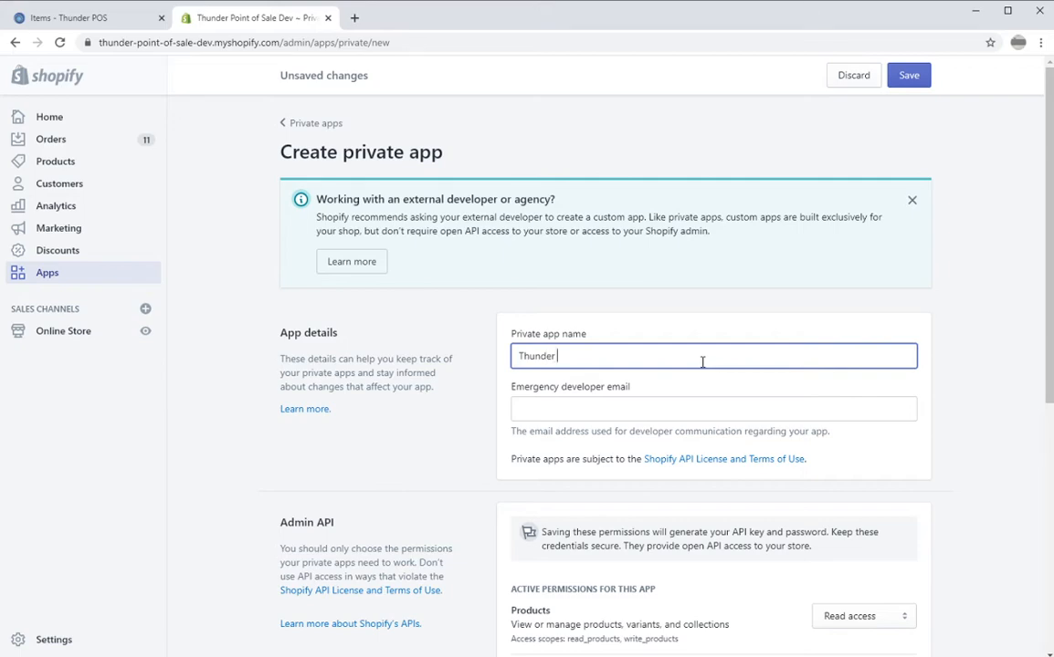
type(" Sample App 1")
key("Tab")
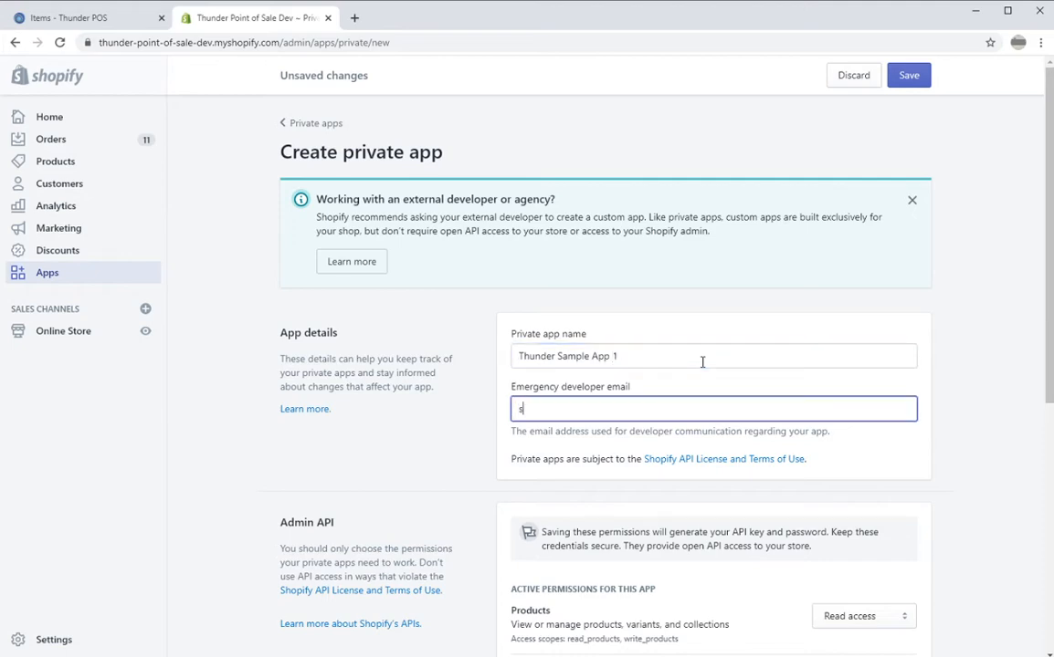
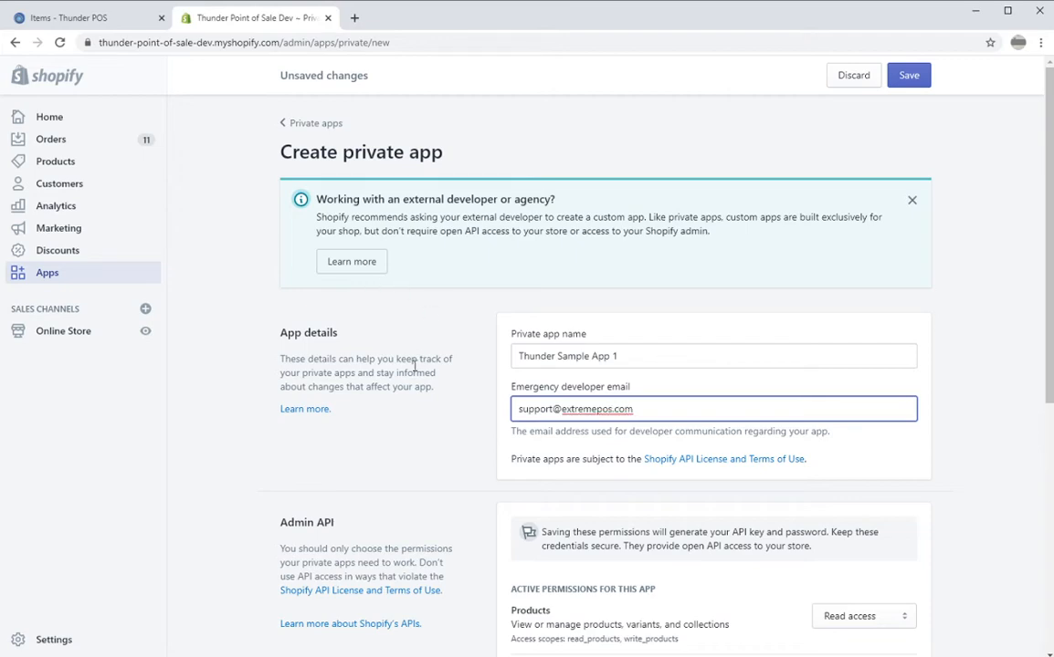
Set Products access to Read and write and show the inactive Admin API permissions.
scroll(404, 383, "down", 3)
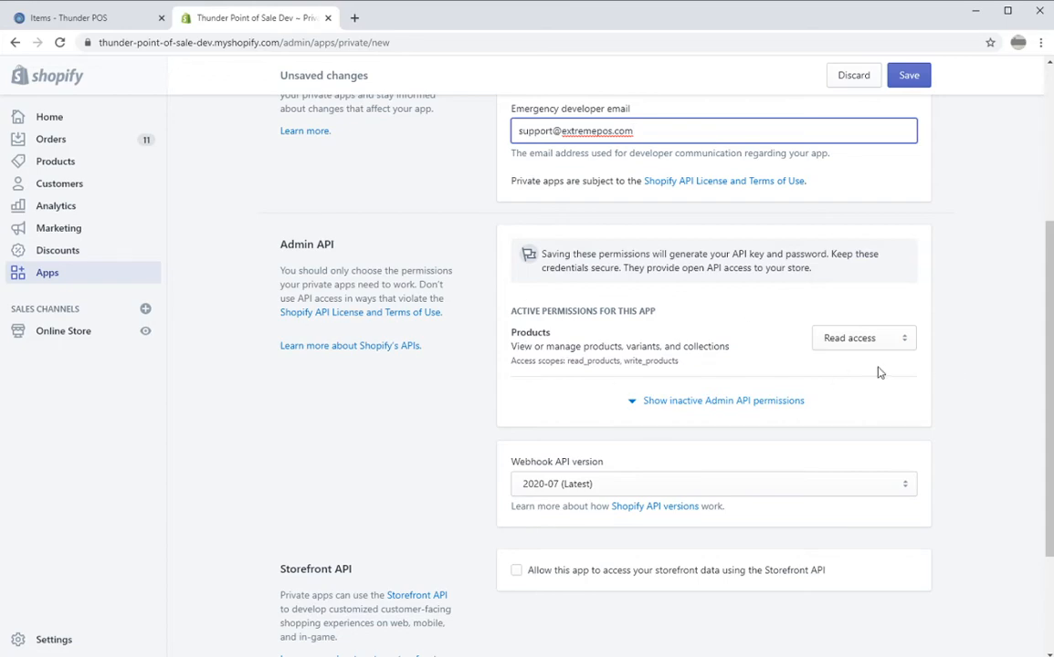
left_click(854, 349)
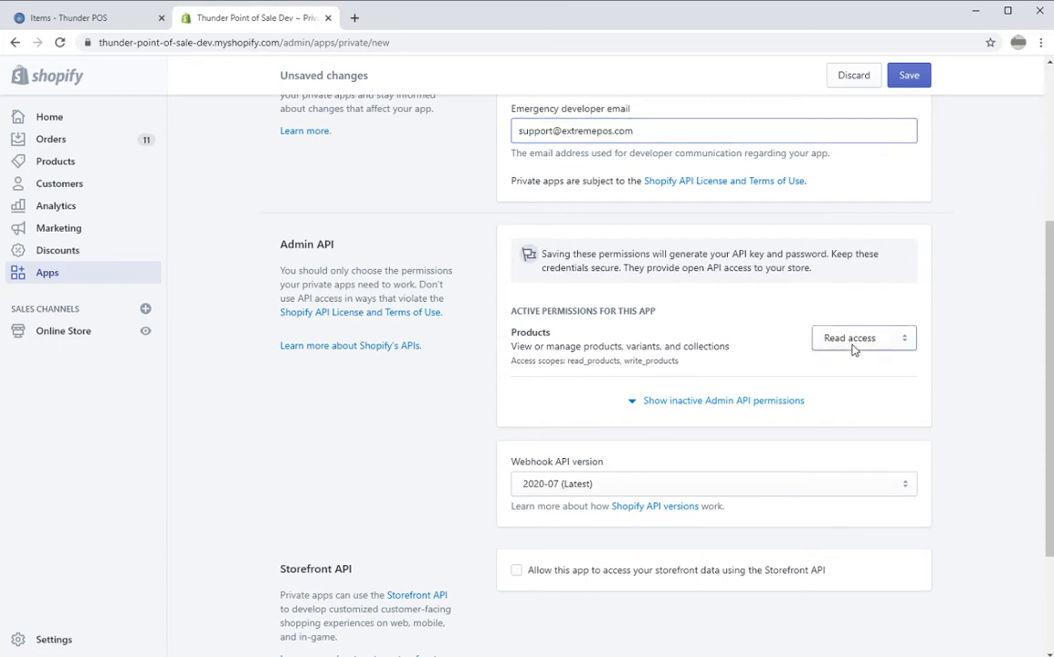
left_click(841, 388)
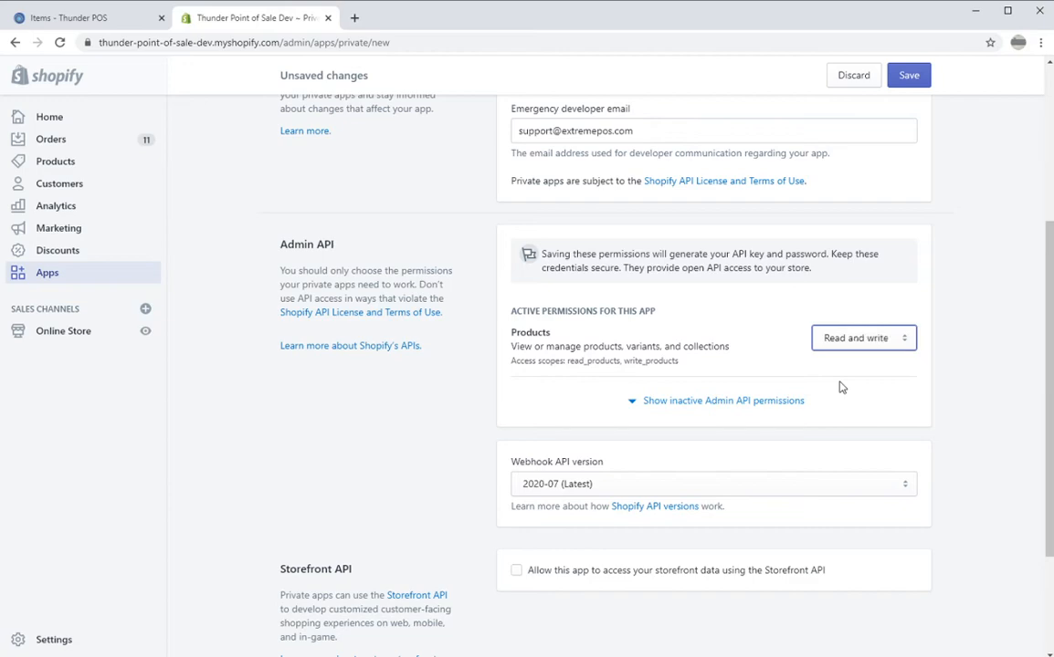
left_click(637, 405)
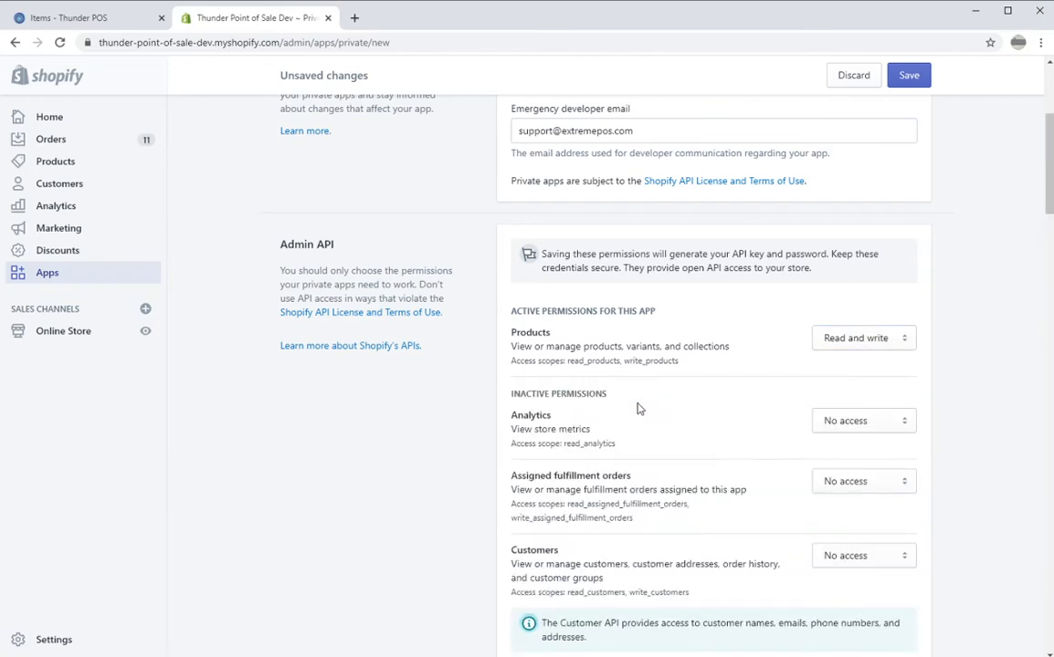
Set Inventory access to Read and write and Orders access to Read access.
scroll(637, 408, "down", 10)
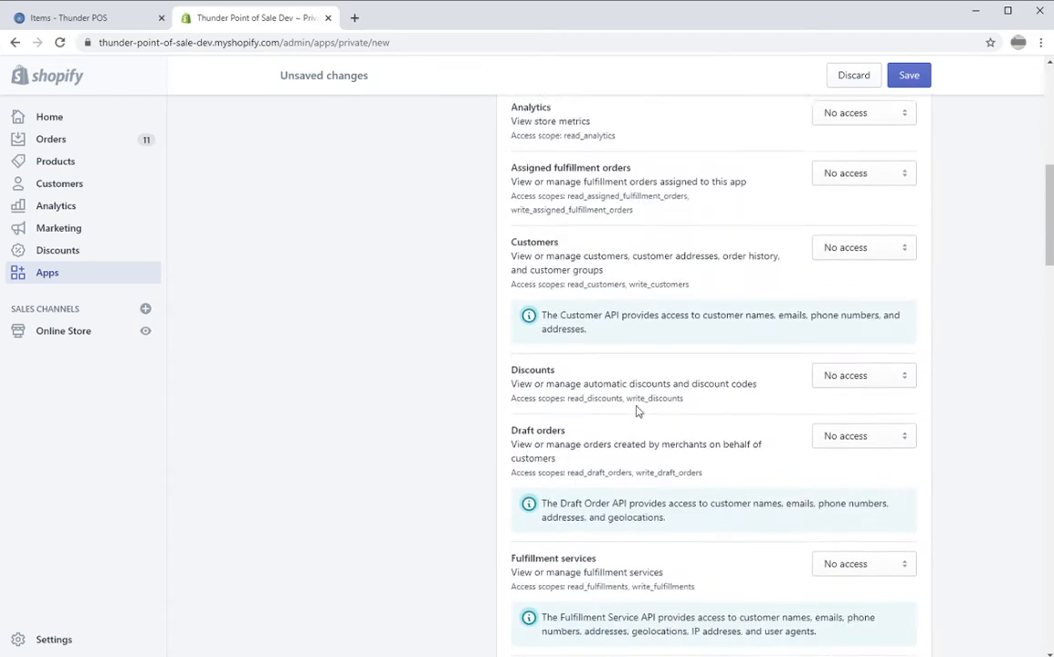
scroll(638, 405, "down", 3)
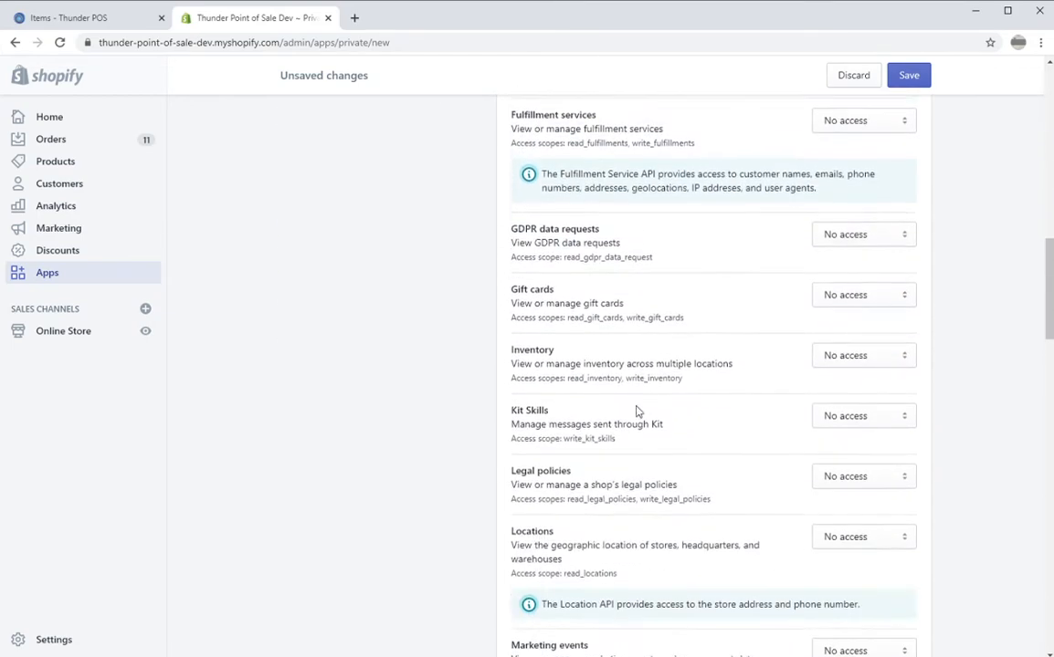
left_click(875, 345)
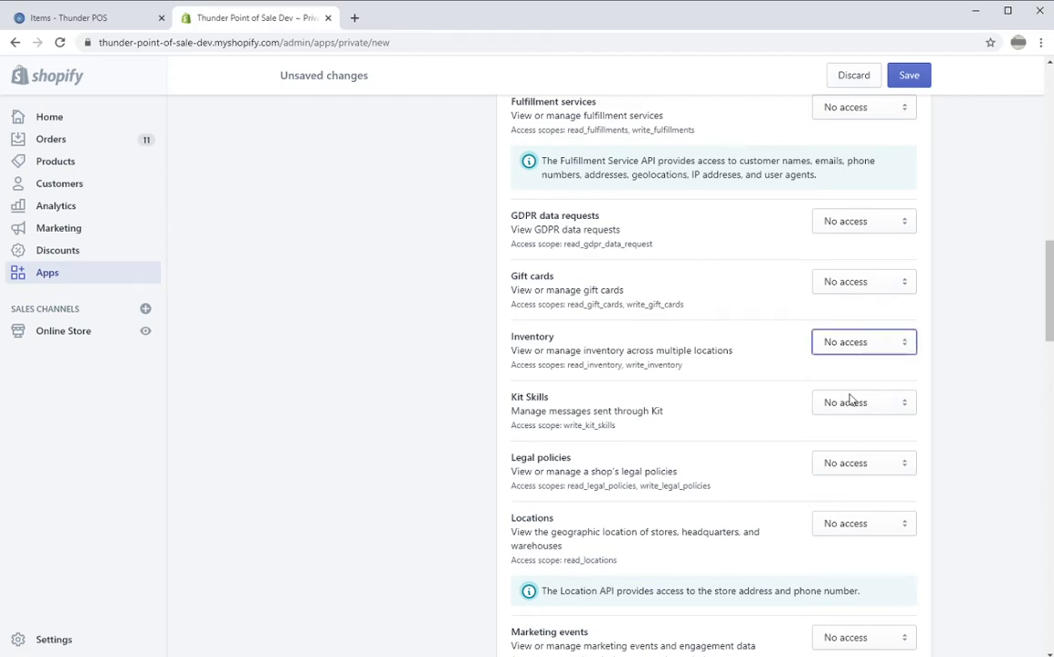
left_click(852, 398)
scroll(635, 381, "down", 5)
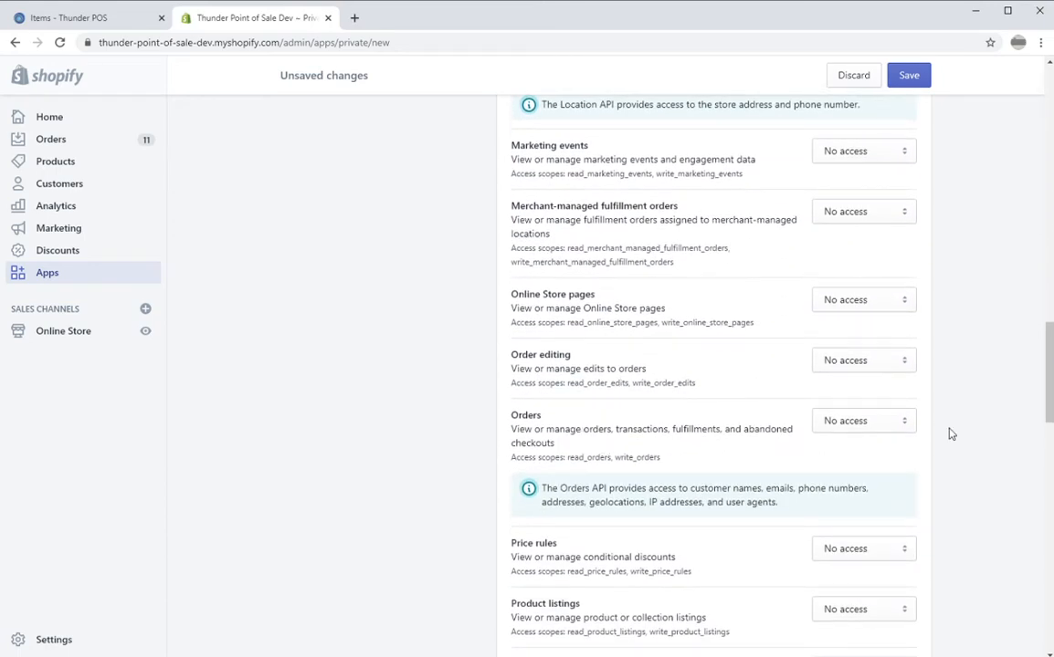
left_click(873, 422)
left_click(851, 460)
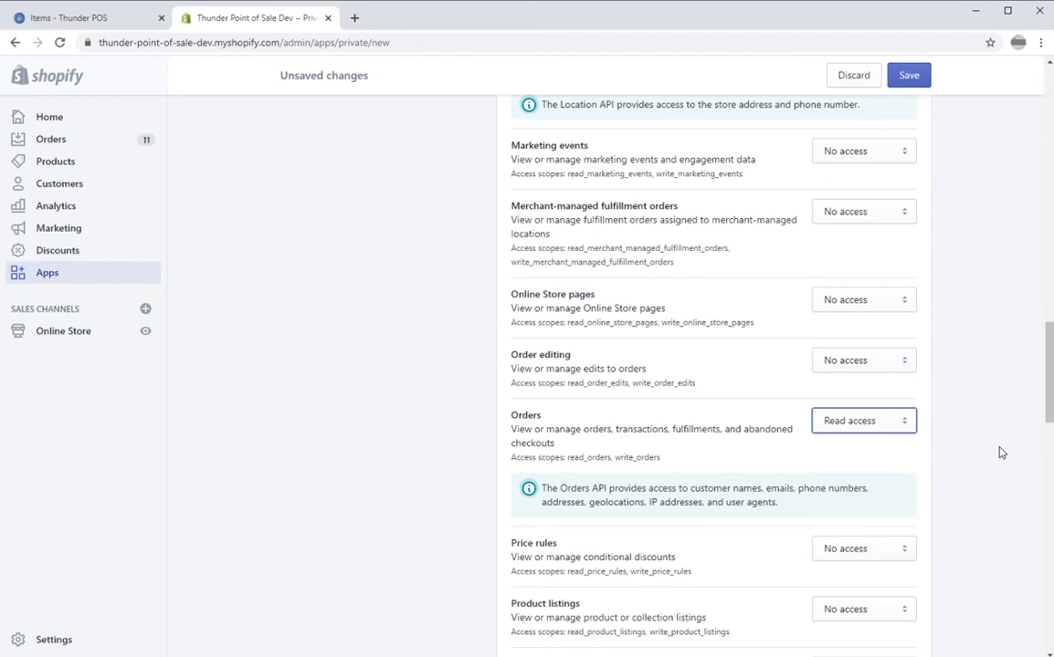
scroll(1001, 475, "up", 6)
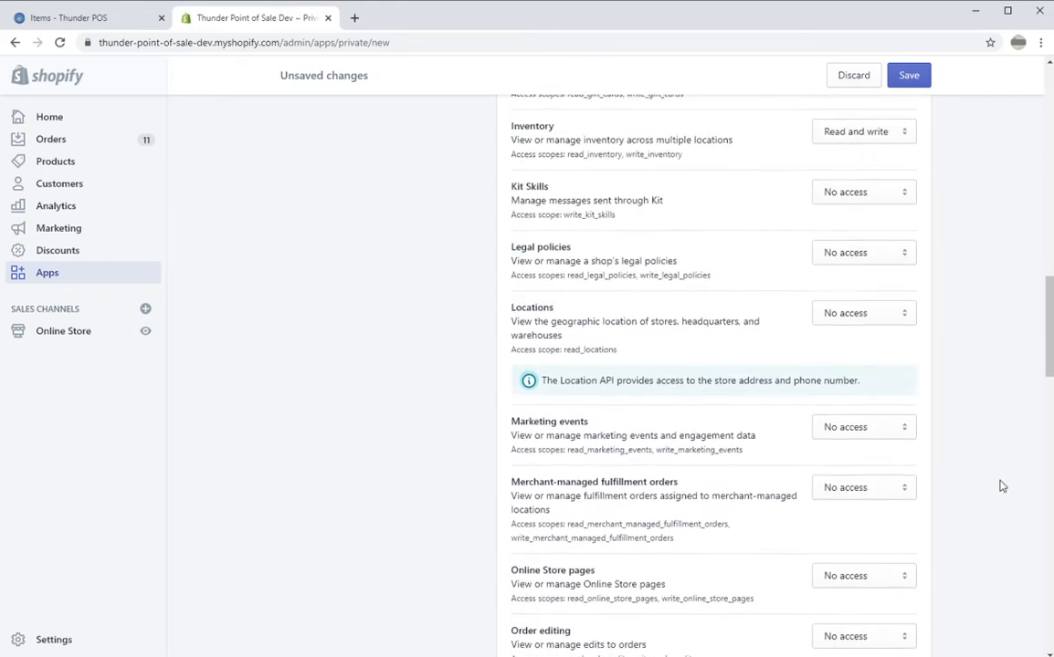
scroll(710, 212, "down", 1)
scroll(586, 336, "up", 7)
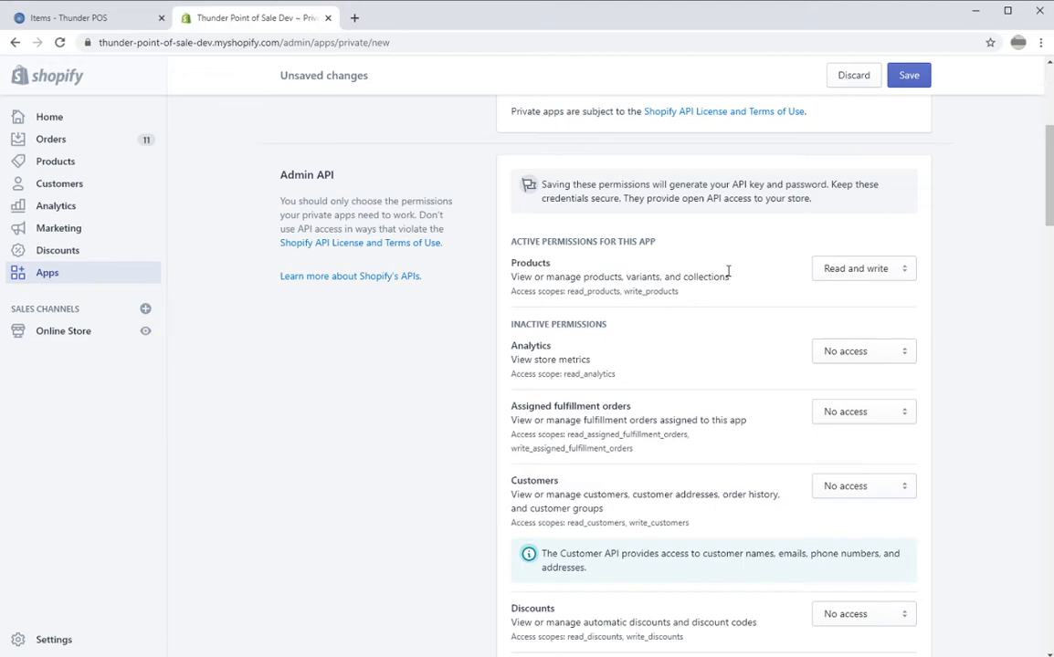
scroll(642, 453, "down", 6)
scroll(642, 453, "down", 15)
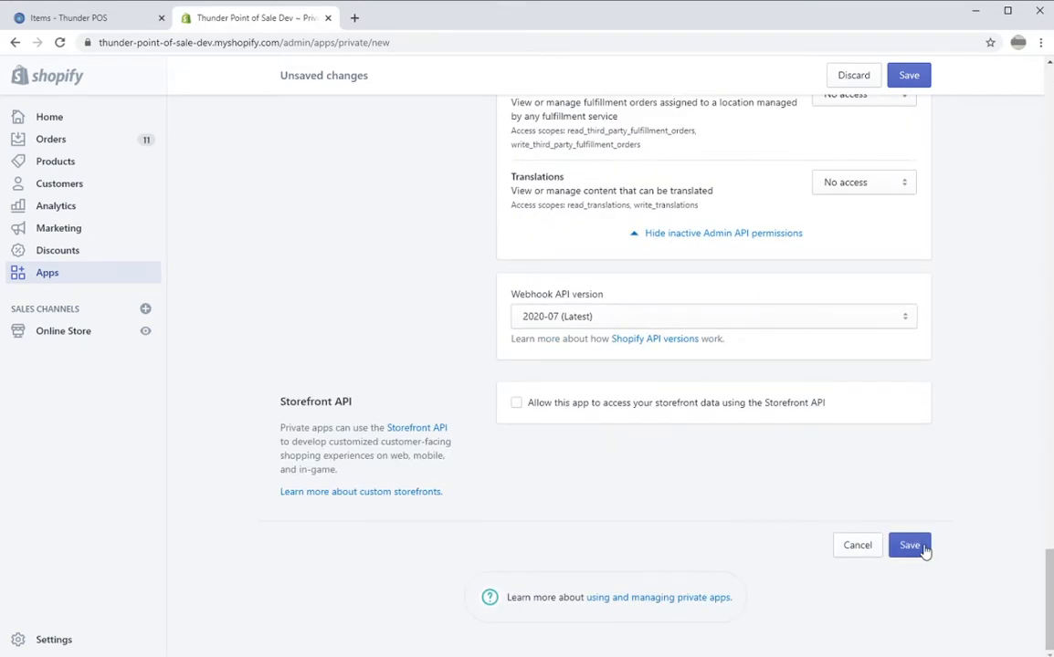
Save and confirm creating the app, then reveal and copy its generated API password.
left_click(922, 550)
left_click(680, 463)
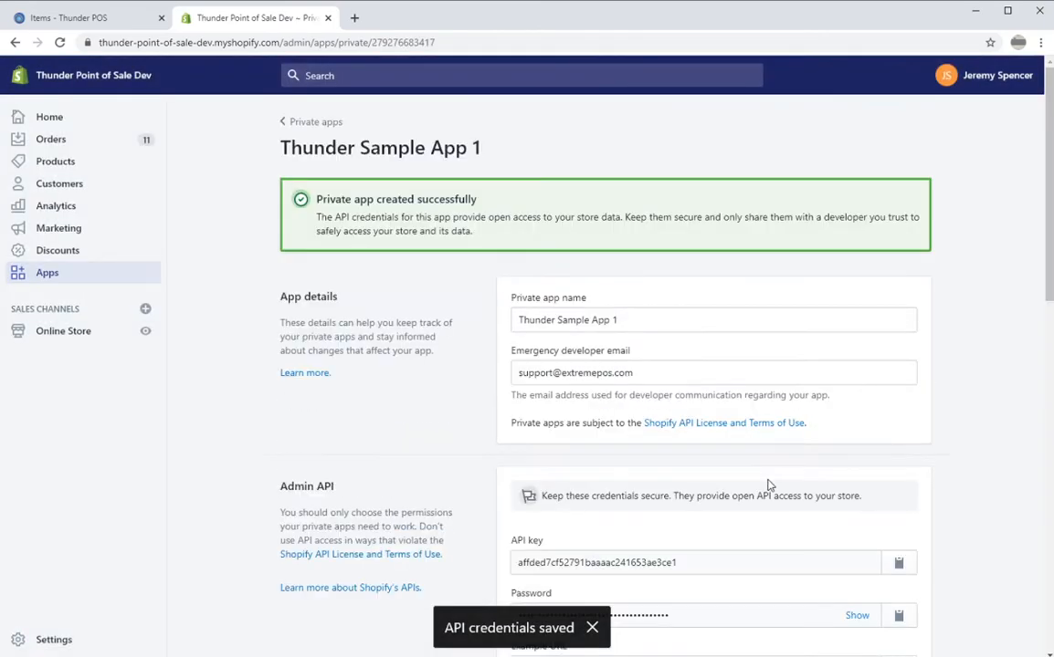
scroll(624, 366, "down", 2)
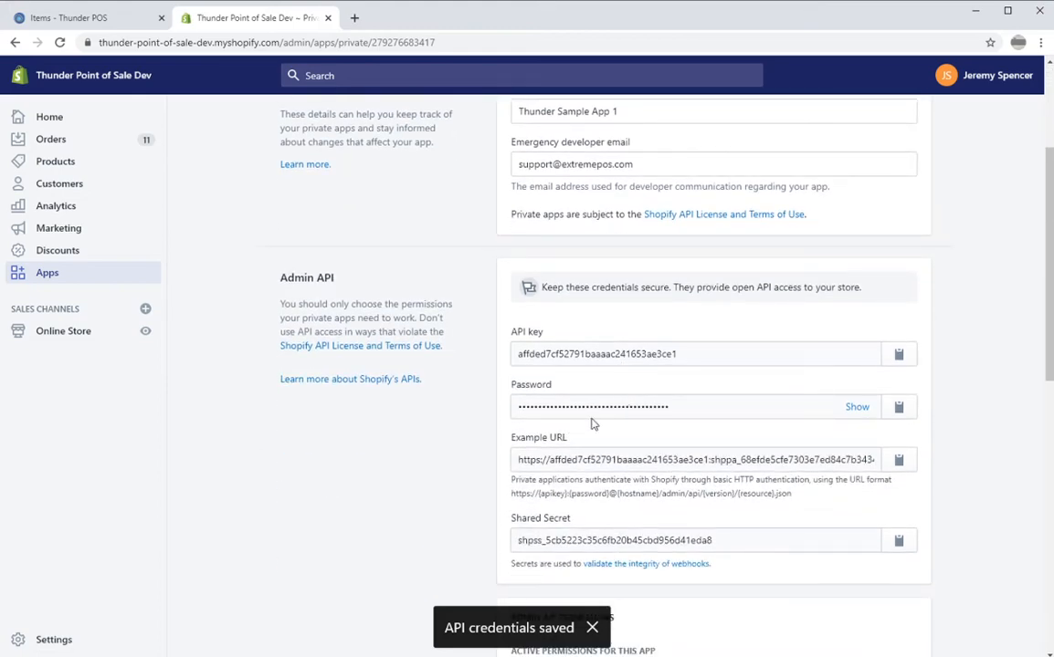
left_click(854, 408)
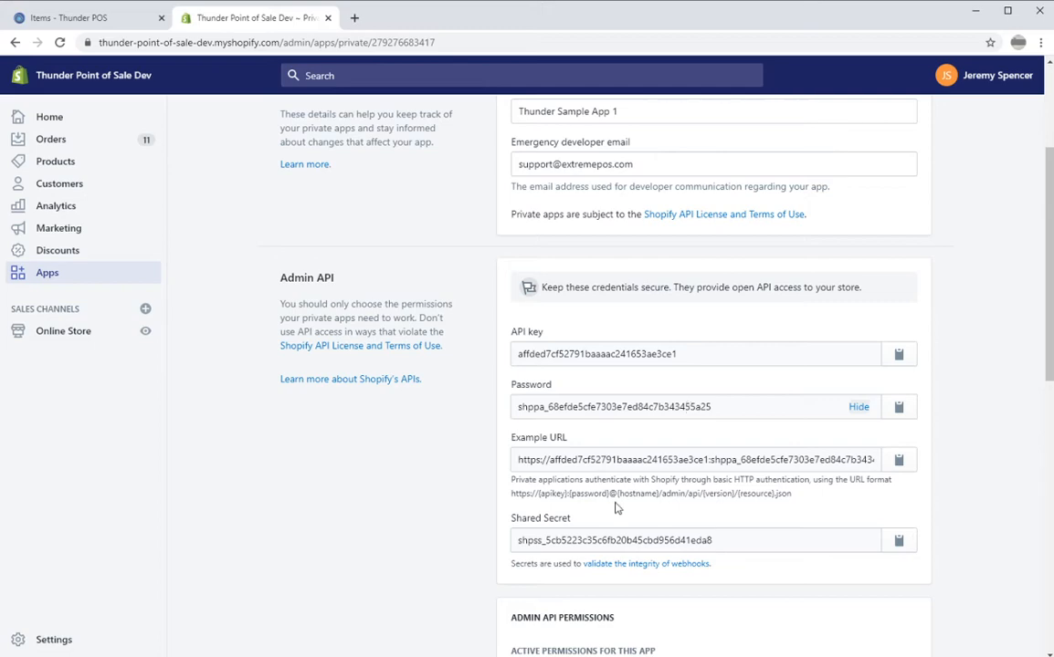
left_click(904, 415)
Open Thunder POS's Shopify settings and paste the API password into Shopify Customer Secret.
left_click(43, 23)
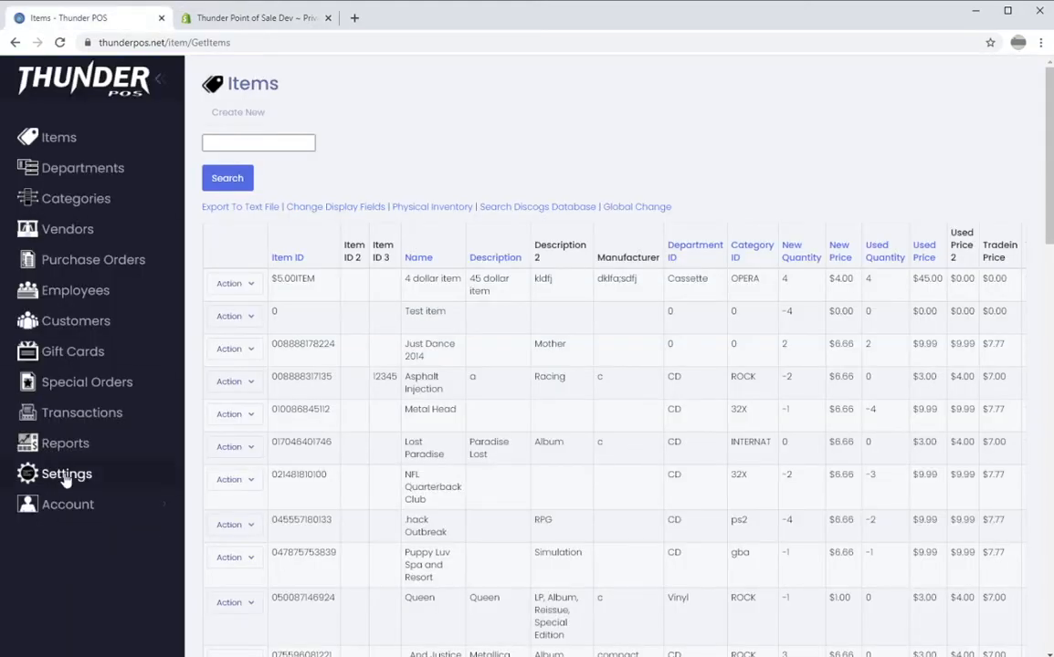
left_click(117, 476)
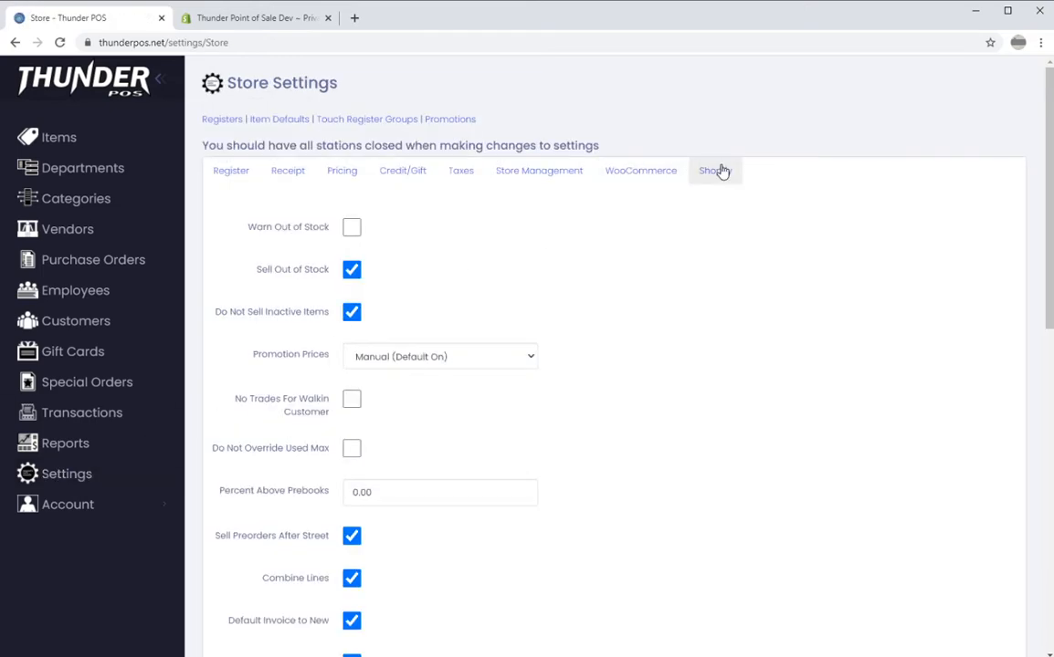
left_click(715, 171)
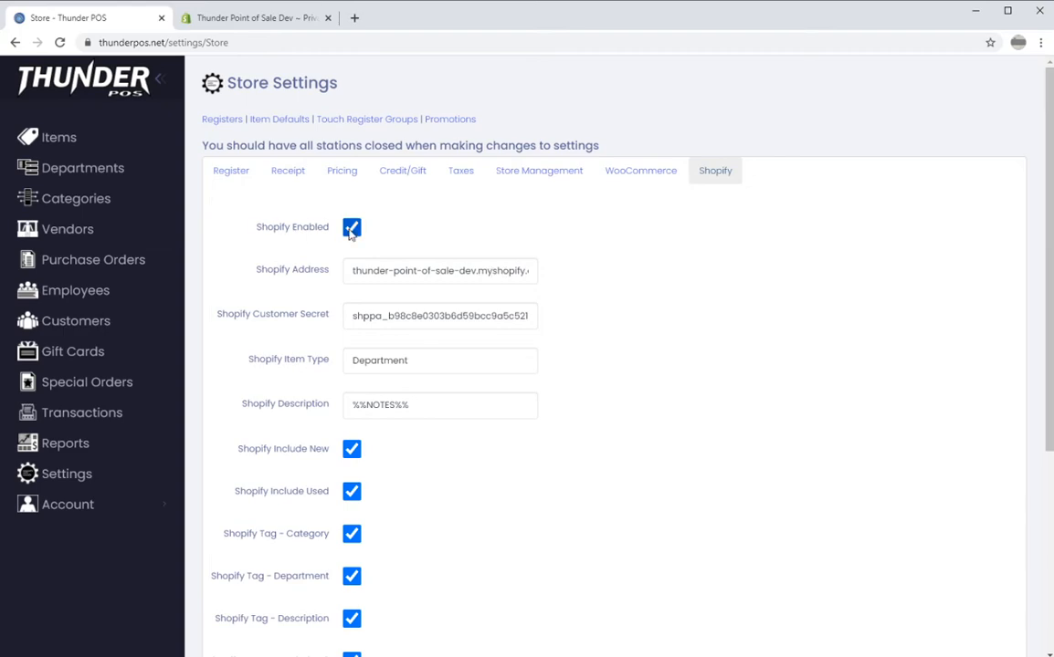
double_click(373, 313)
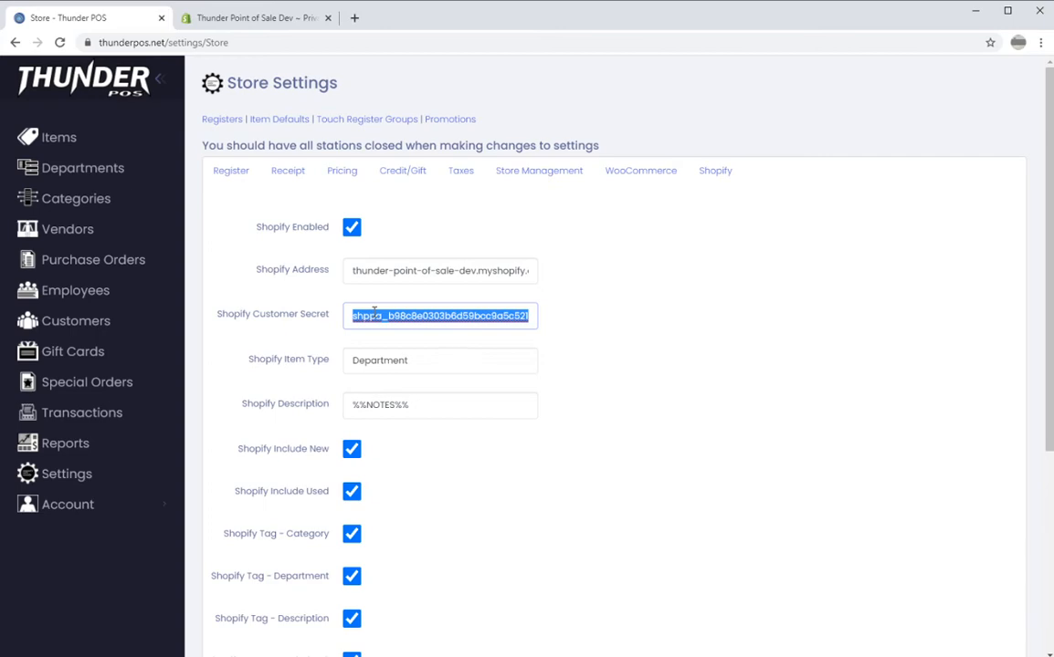
key("ctrl+v")
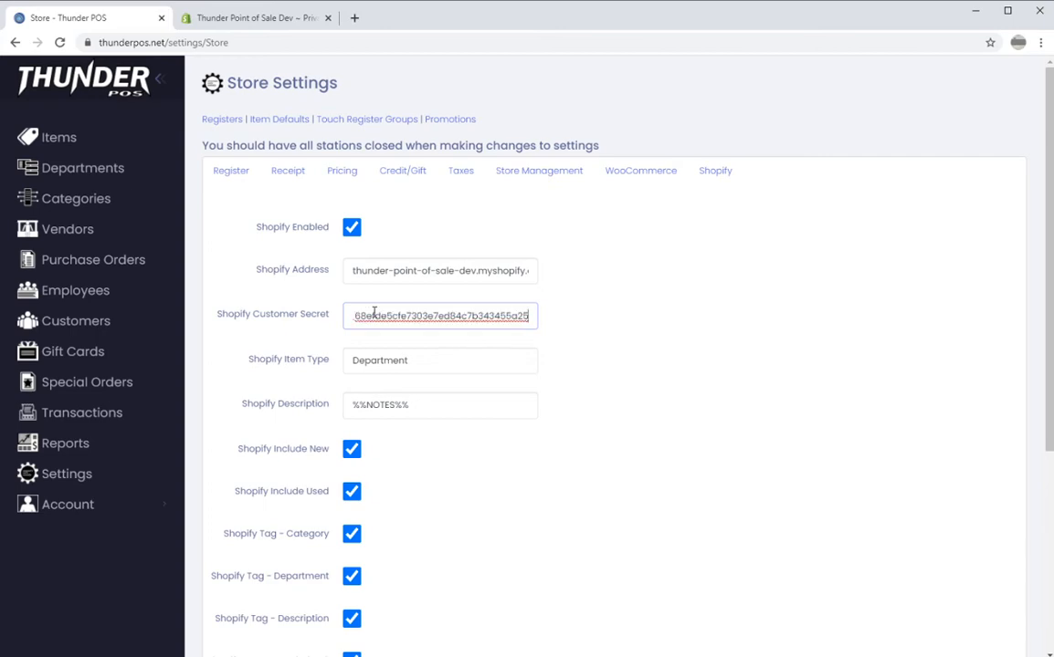
key("Home")
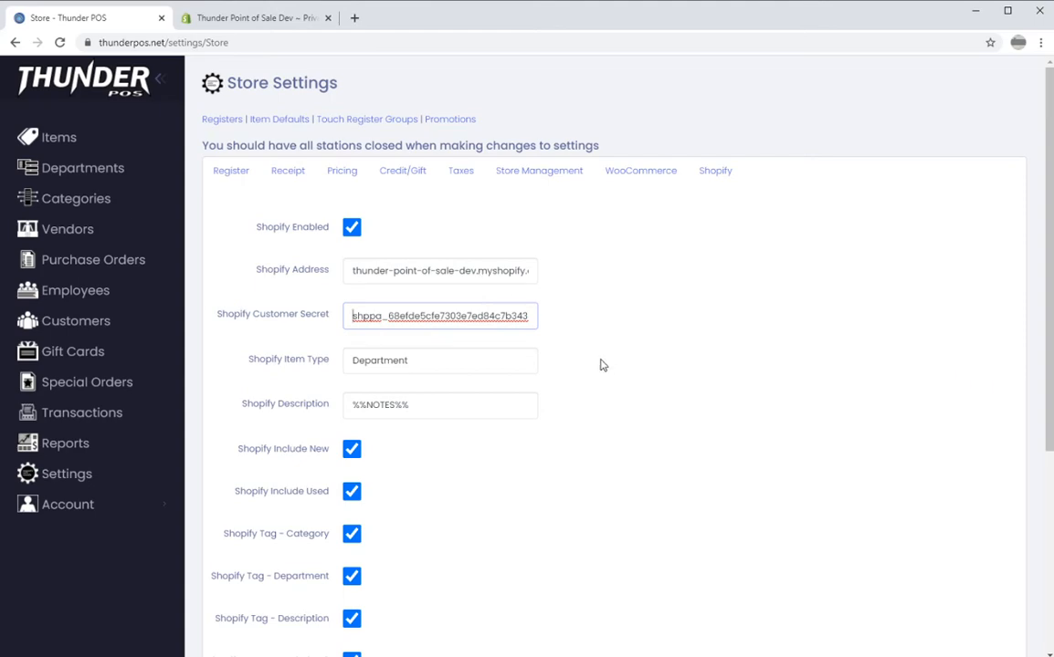
Review the %%NOTES%% Shopify Description and tag checkboxes, then return to Shopify admin.
scroll(600, 366, "down", 1)
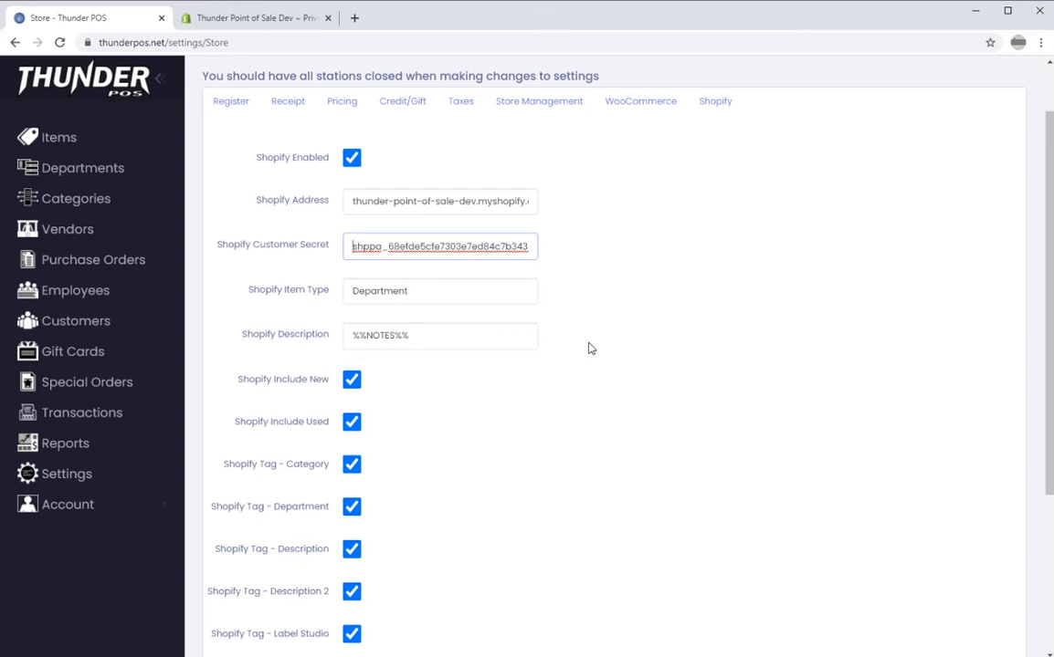
triple_click(456, 336)
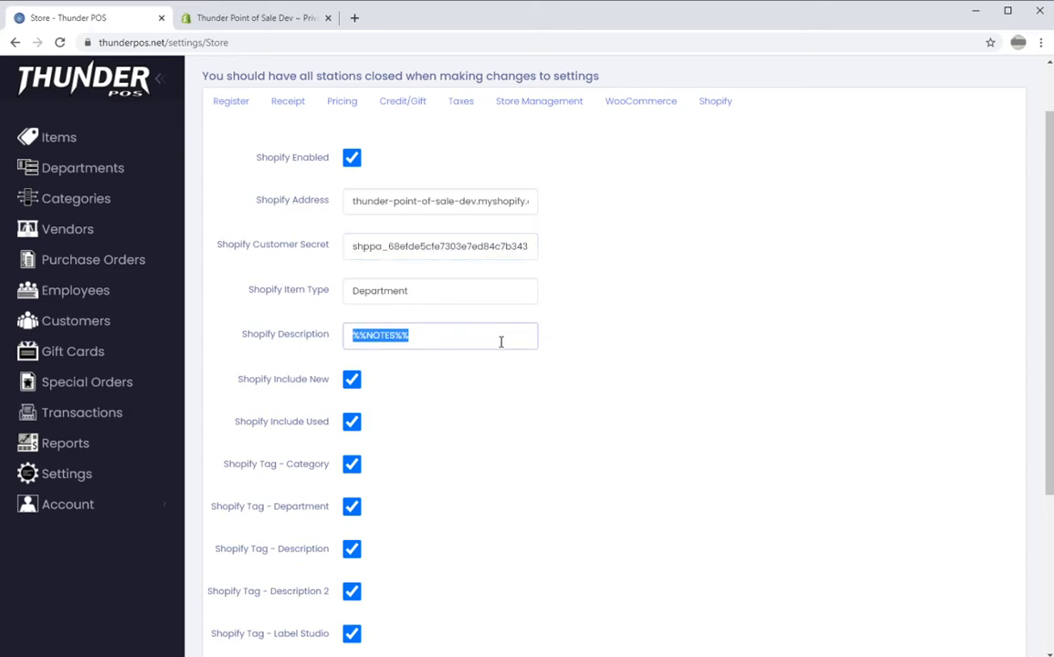
left_click(478, 341)
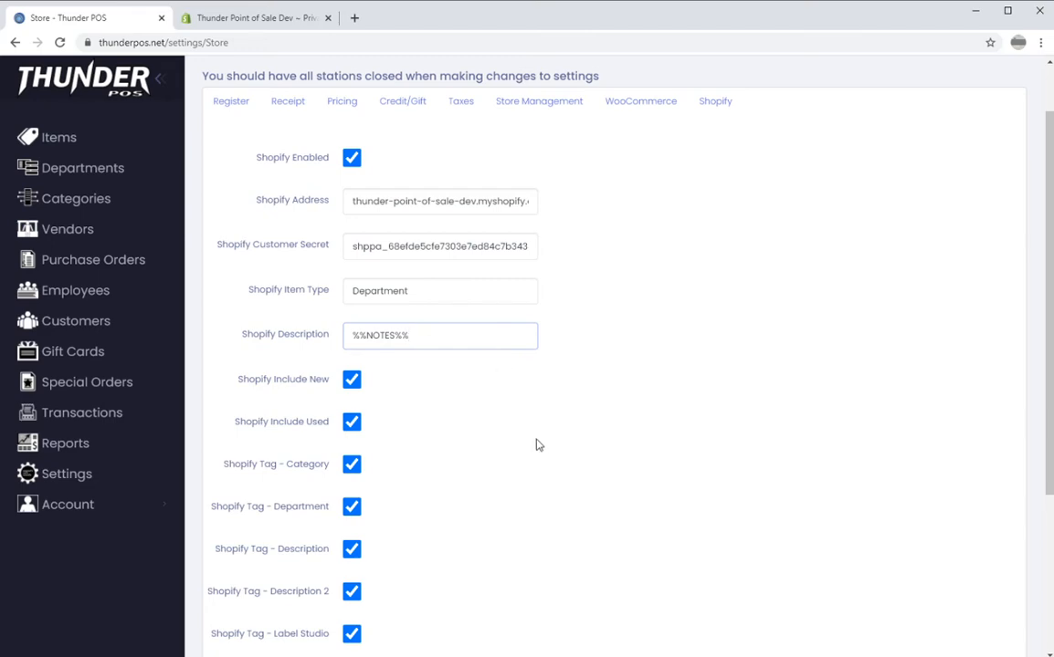
scroll(536, 445, "down", 3)
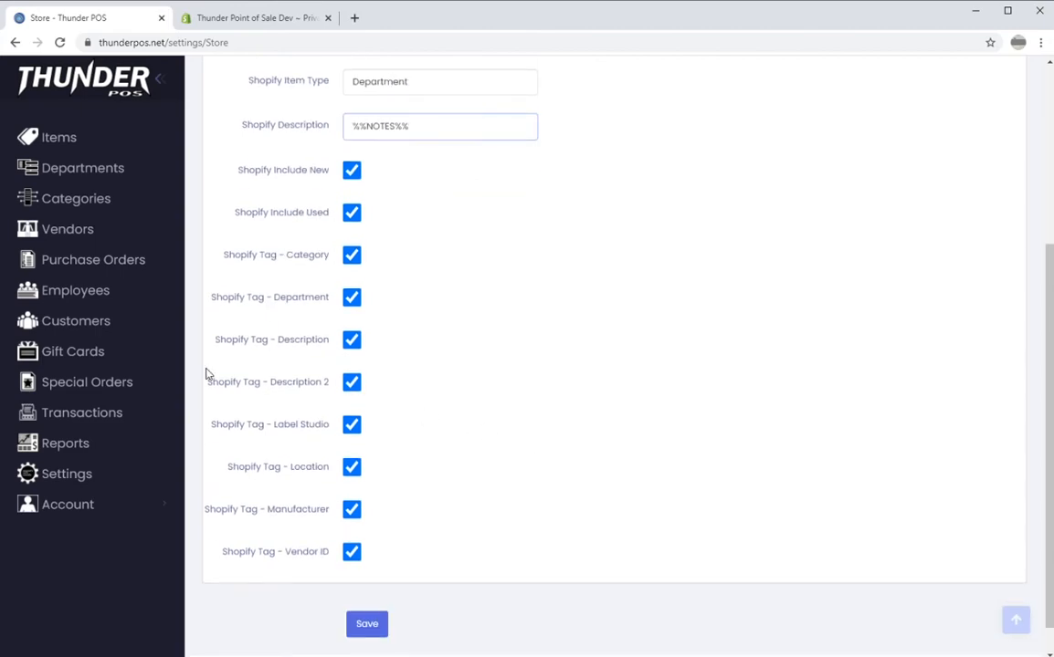
scroll(237, 402, "down", 1)
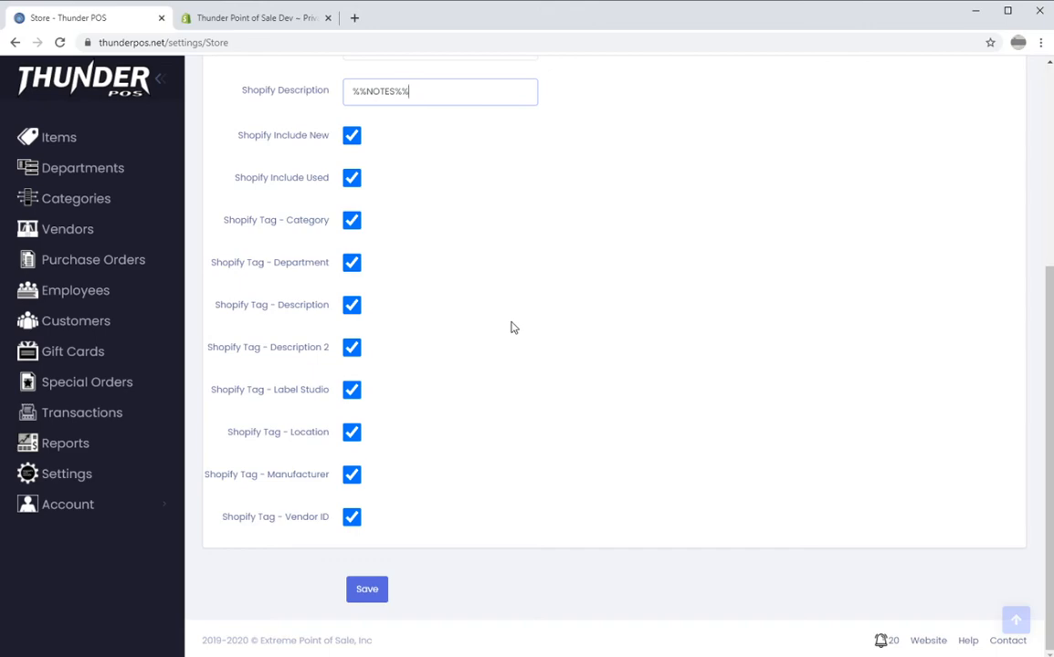
left_click(200, 28)
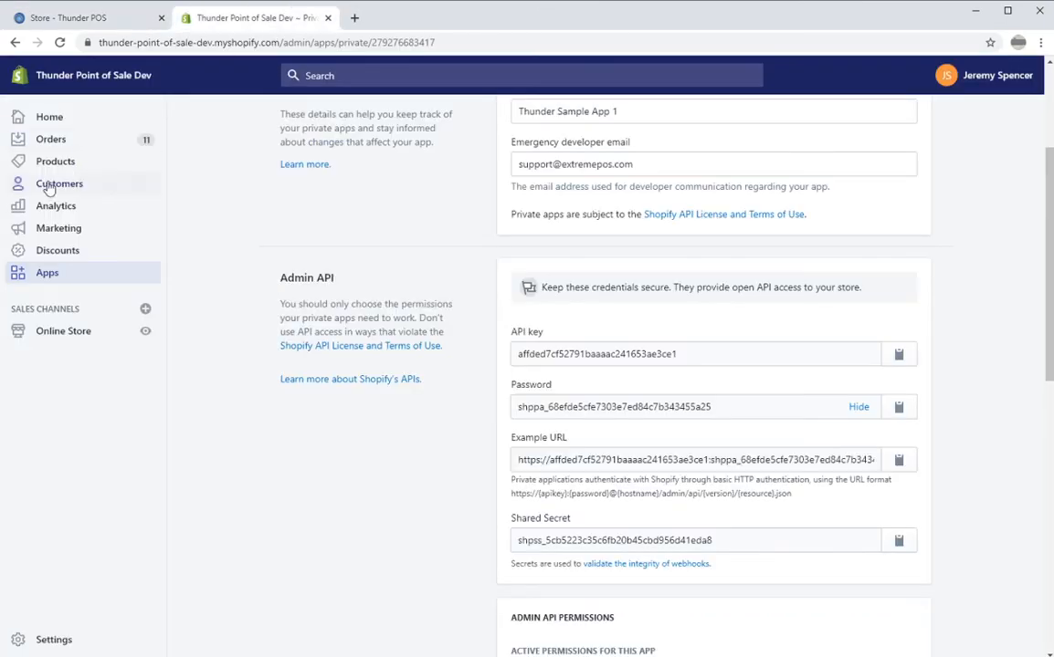
Browse Products, opening .hack GU Rebirth Special Edition, then ...And Justice For All to inspect its tags.
left_click(67, 166)
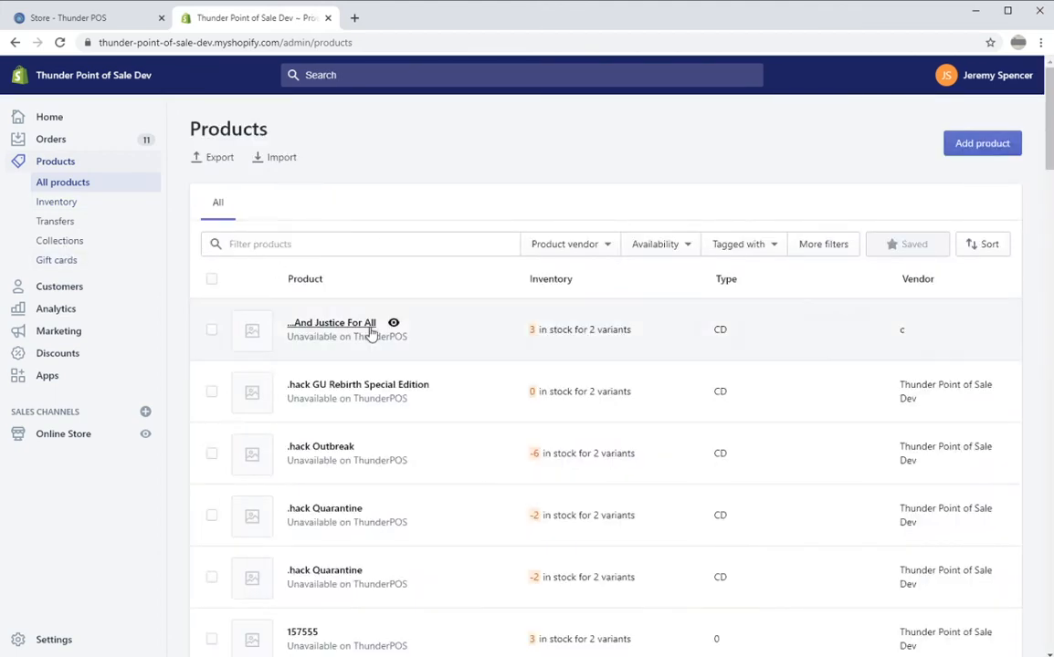
left_click(357, 389)
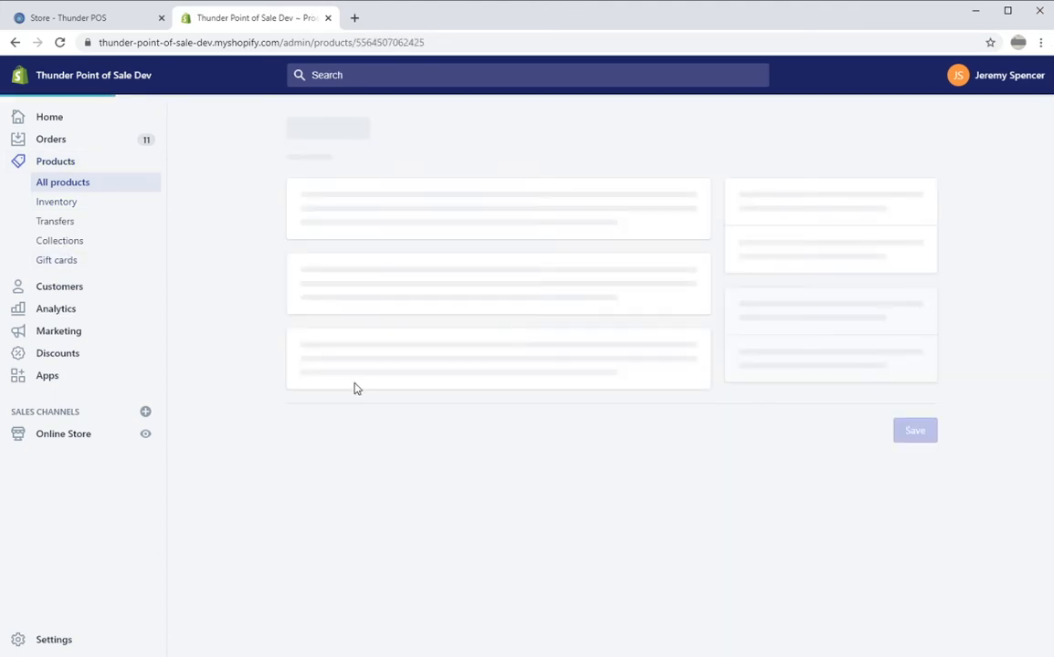
scroll(746, 400, "down", 3)
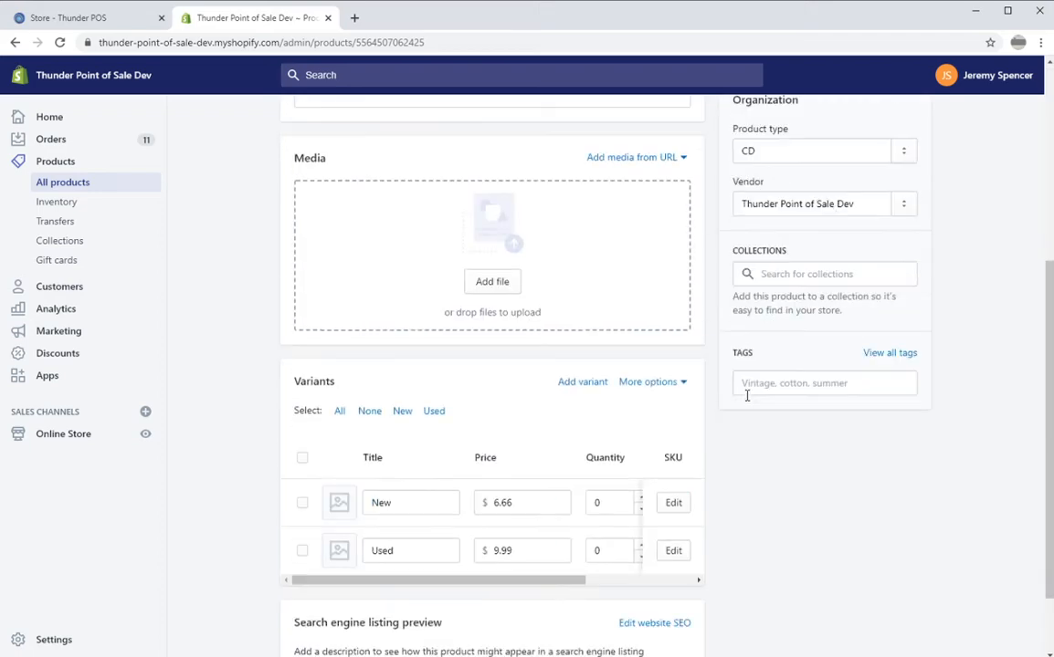
scroll(689, 404, "up", 1)
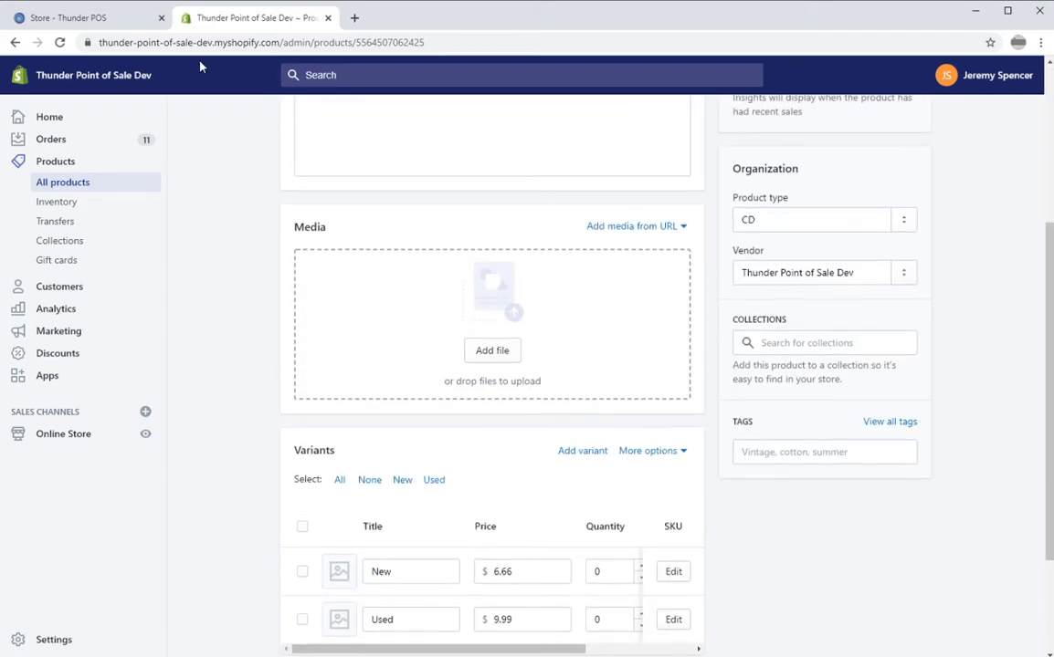
left_click(83, 192)
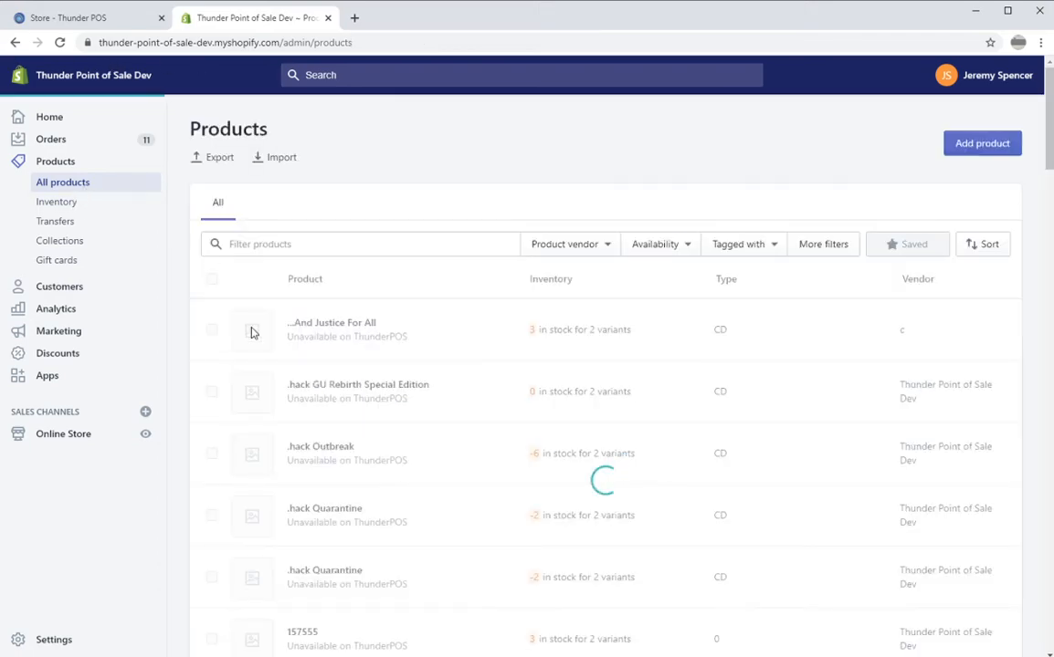
left_click(351, 325)
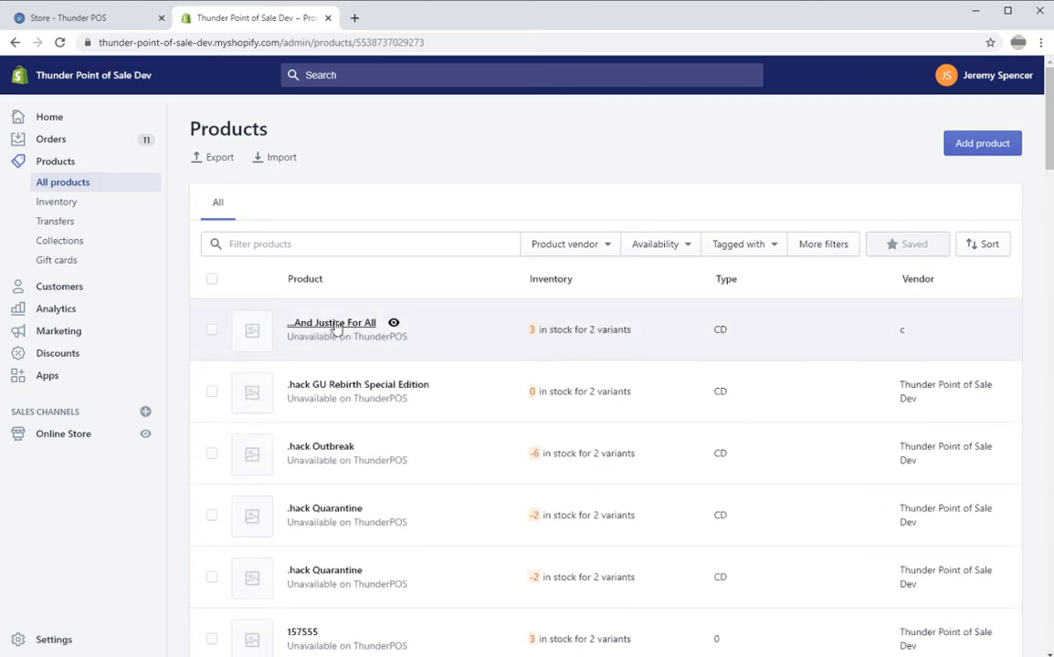
scroll(831, 426, "down", 5)
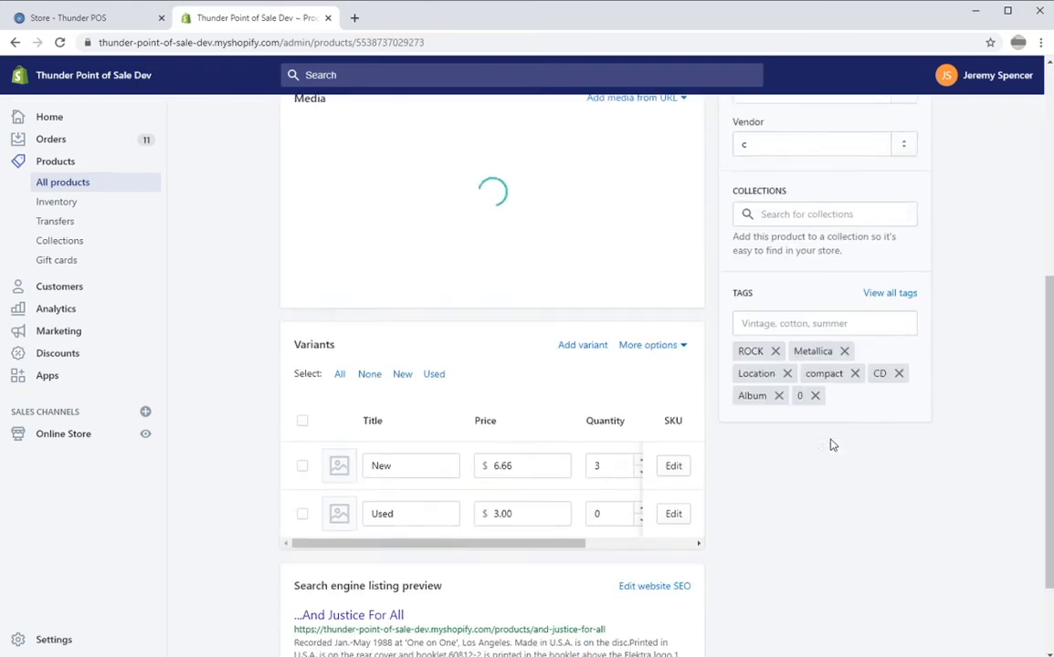
scroll(867, 420, "up", 3)
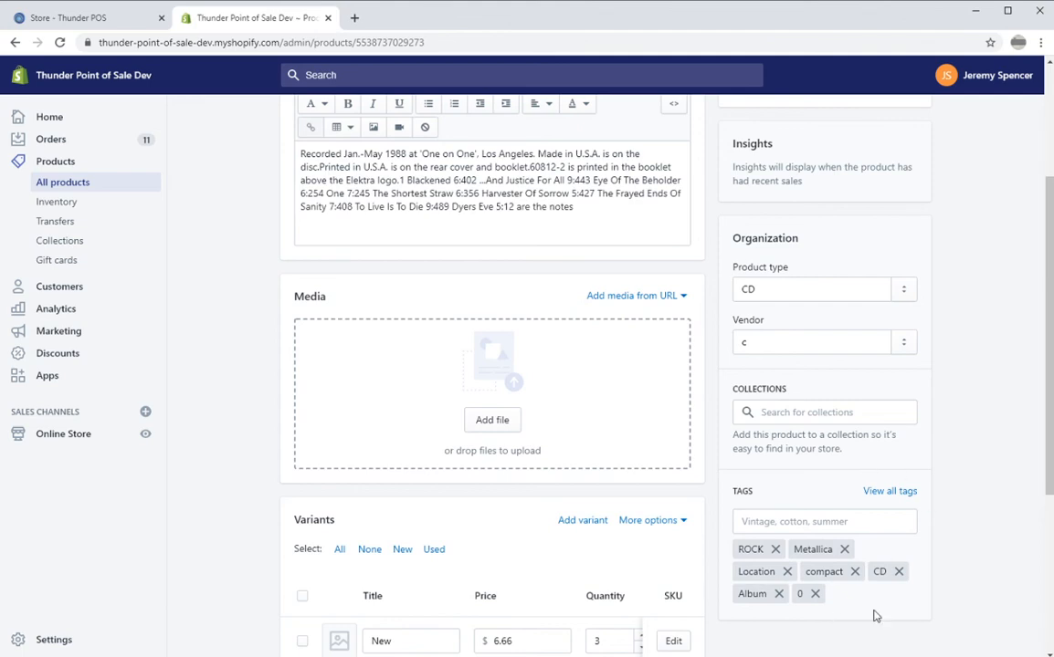
scroll(905, 615, "up", 1)
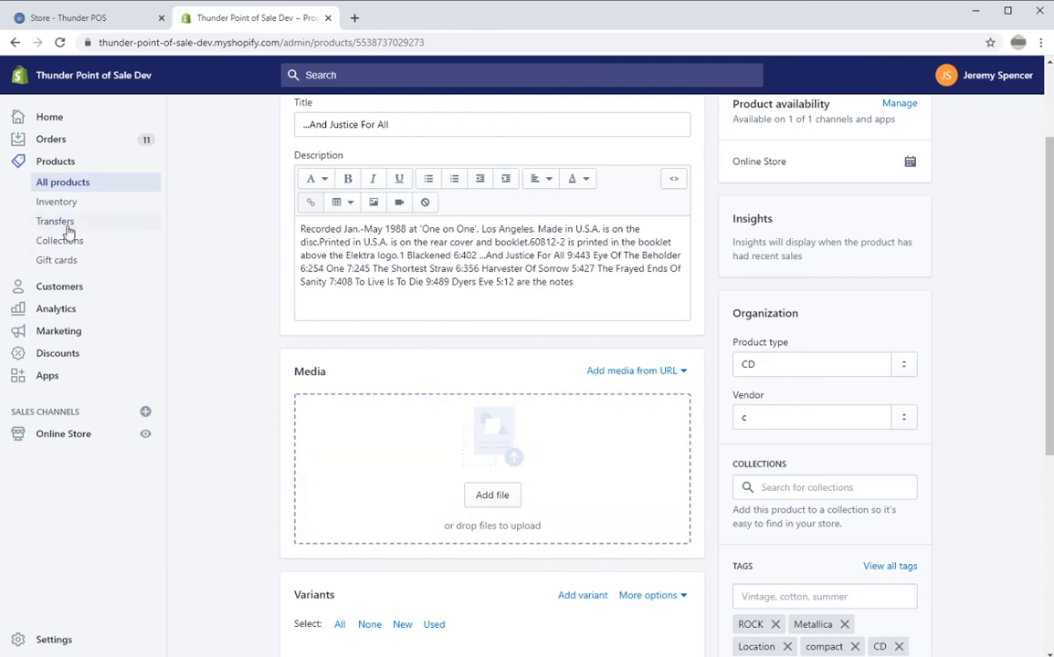
Look over the Collections list, including the GAMES-tag Games collection, then switch to Thunder POS.
left_click(42, 241)
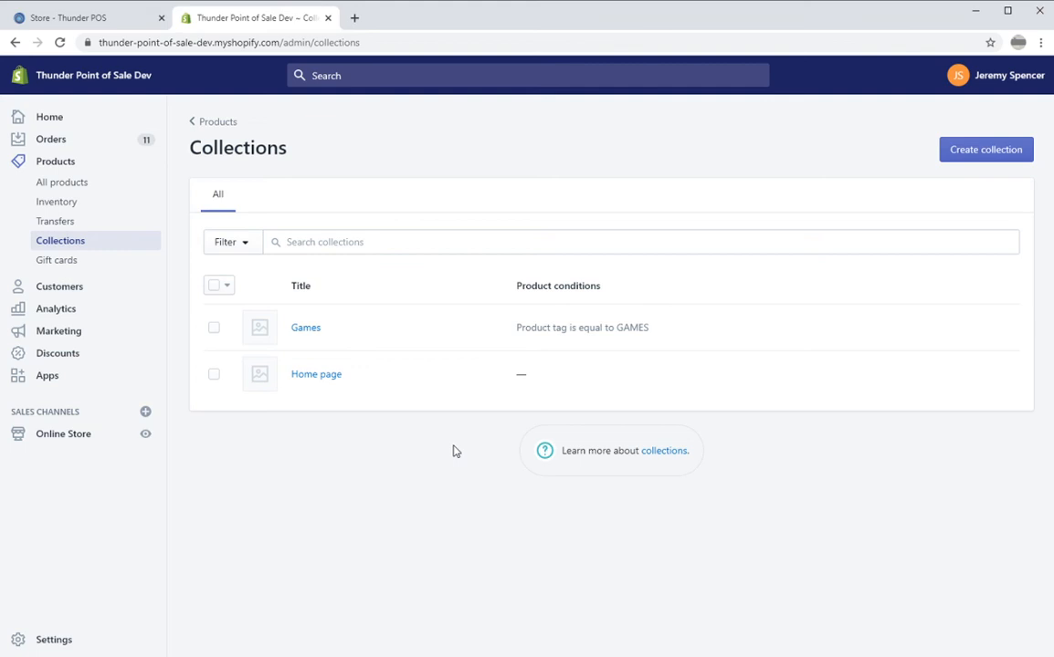
left_click(66, 19)
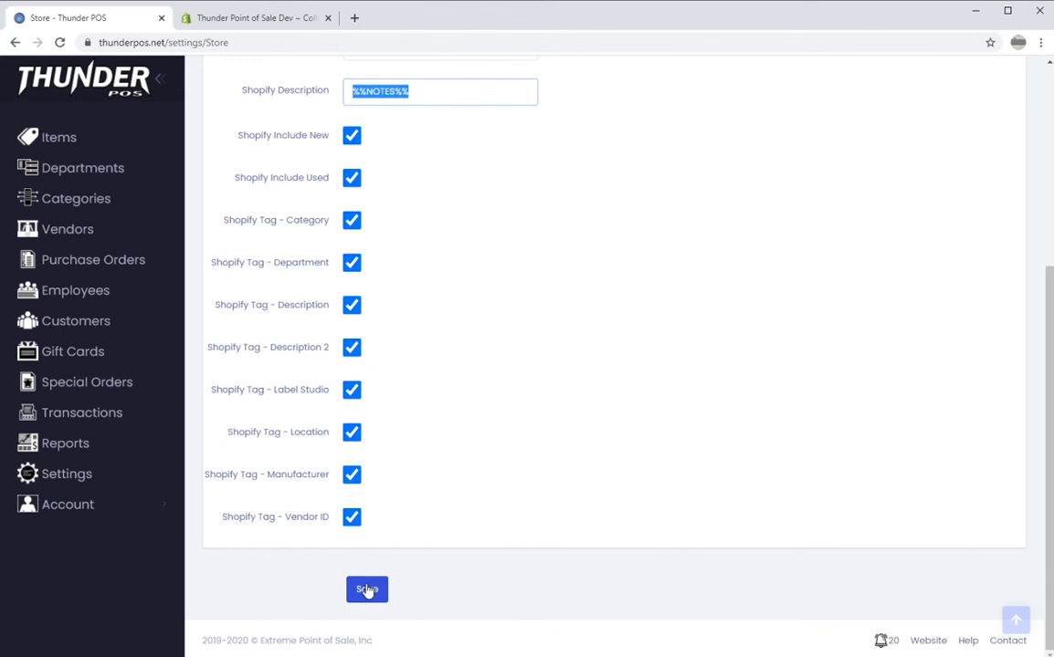
Save the Thunder POS Shopify settings and open the Notifications list of new orders.
left_click(366, 590)
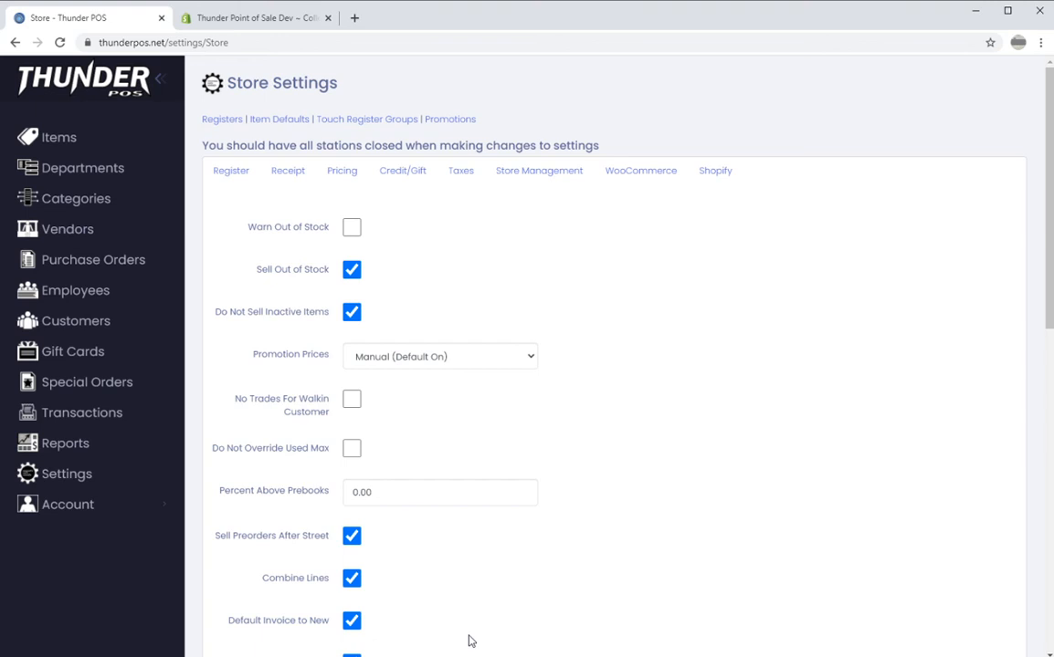
scroll(807, 501, "down", 8)
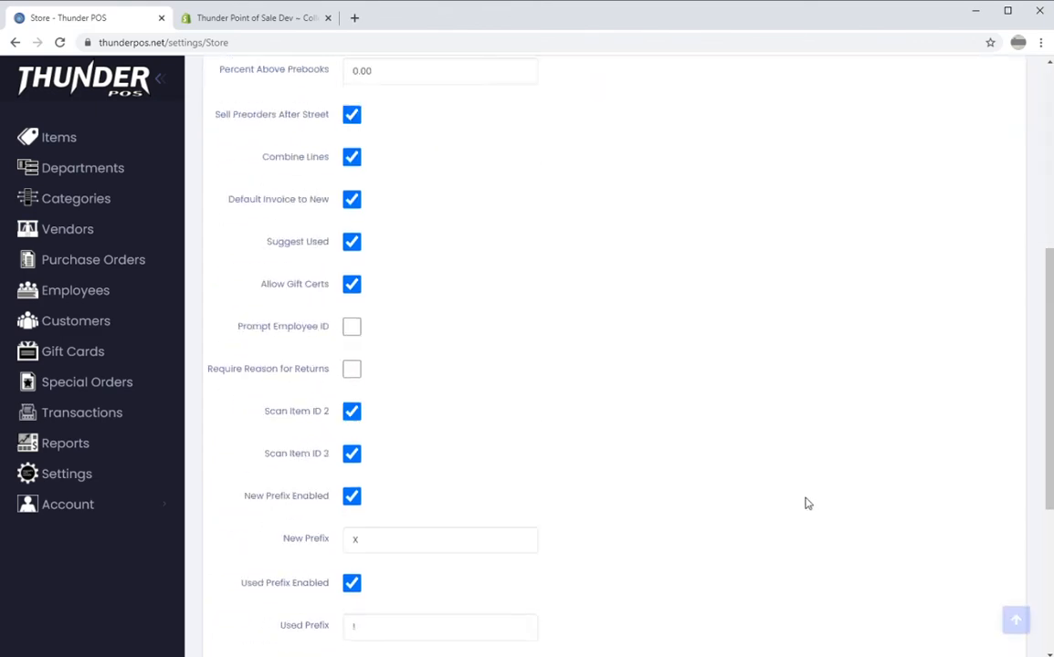
left_click(882, 640)
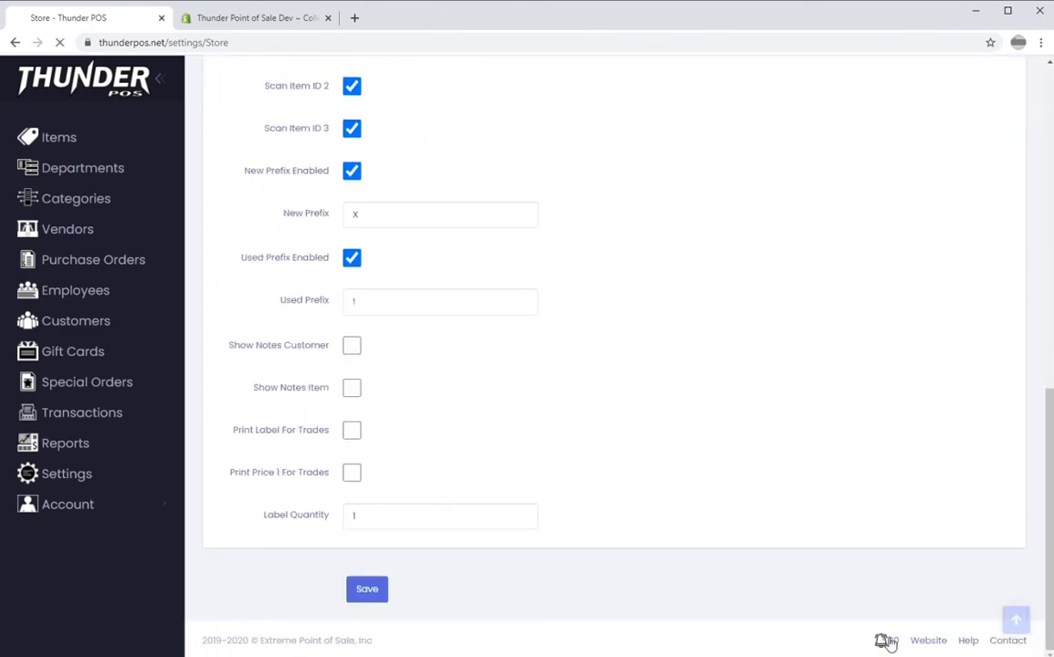
scroll(456, 356, "down", 3)
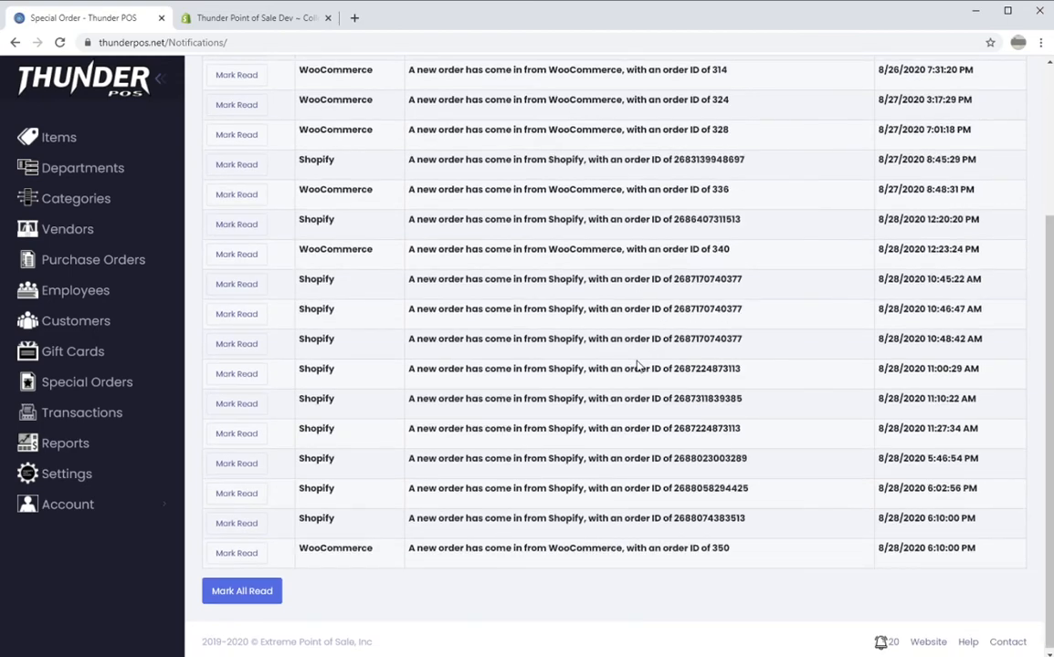
Highlight the most recent Shopify order notifications, then go to the Items list.
scroll(637, 365, "up", 2)
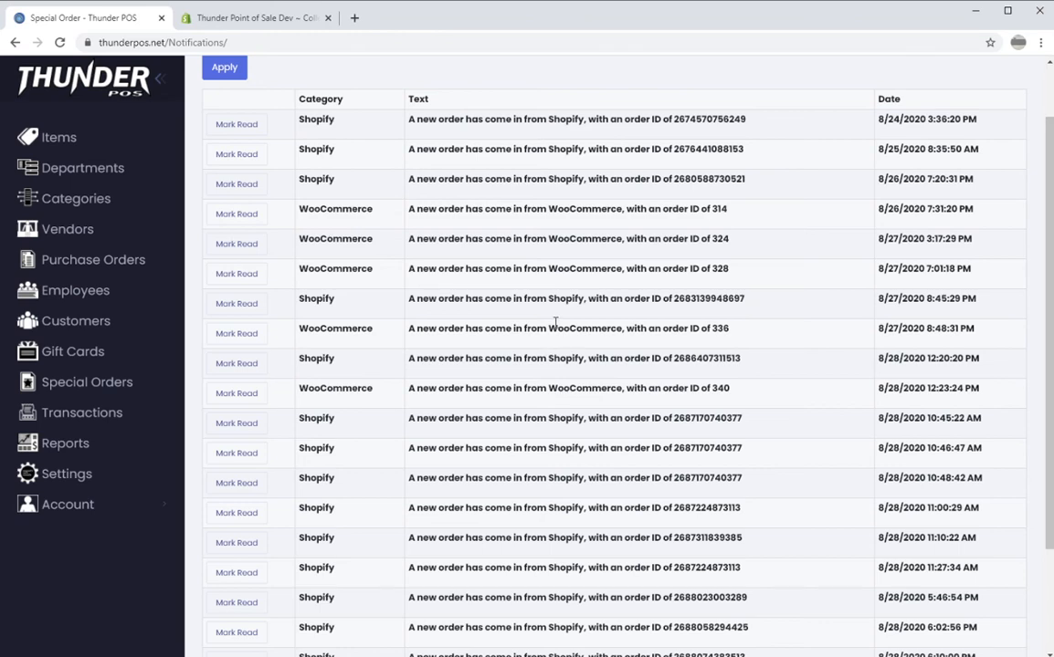
scroll(502, 321, "down", 2)
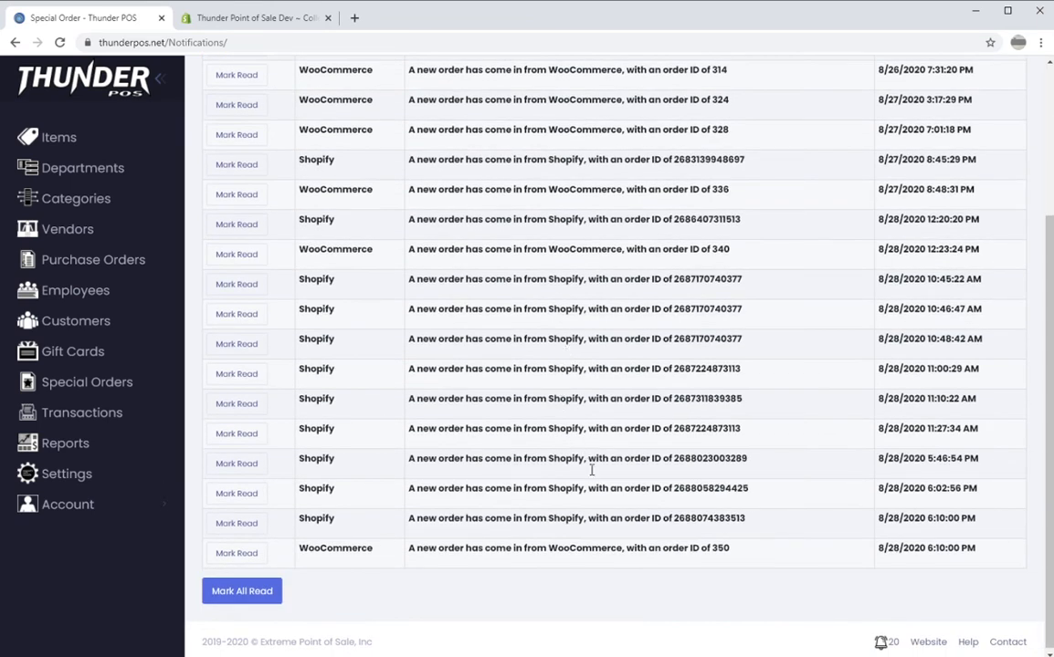
left_click_drag(611, 454, 648, 516)
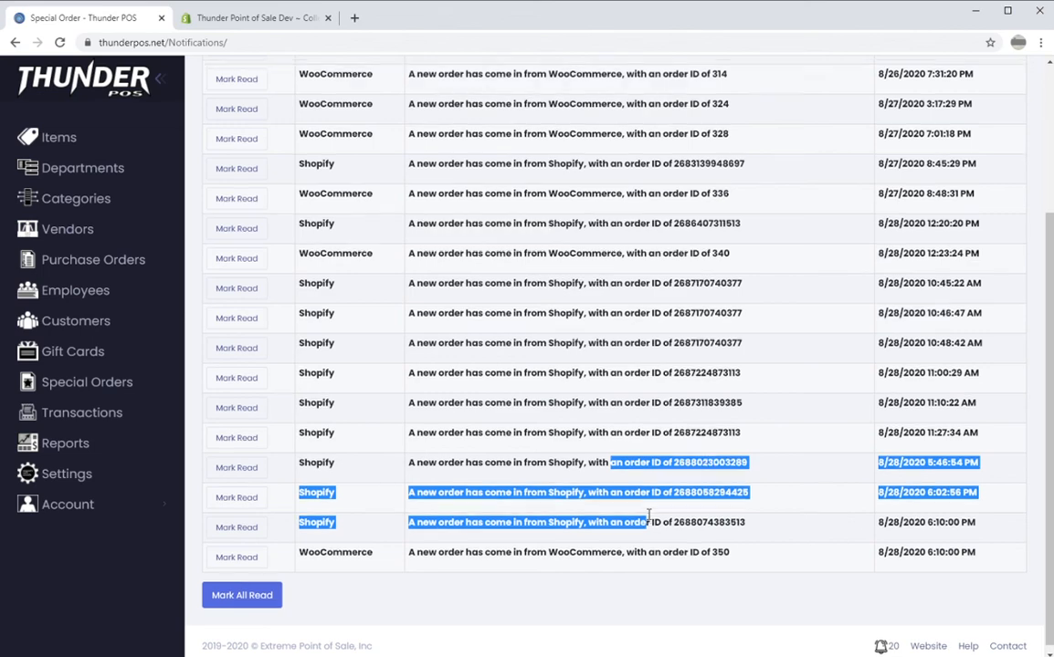
scroll(648, 517, "up", 1)
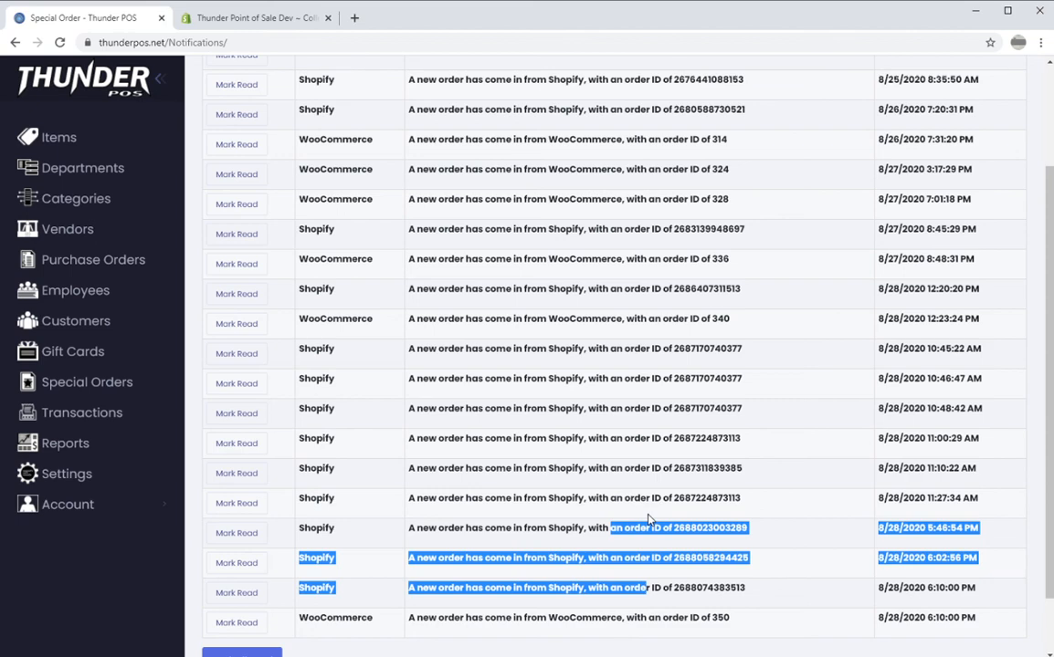
left_click(87, 149)
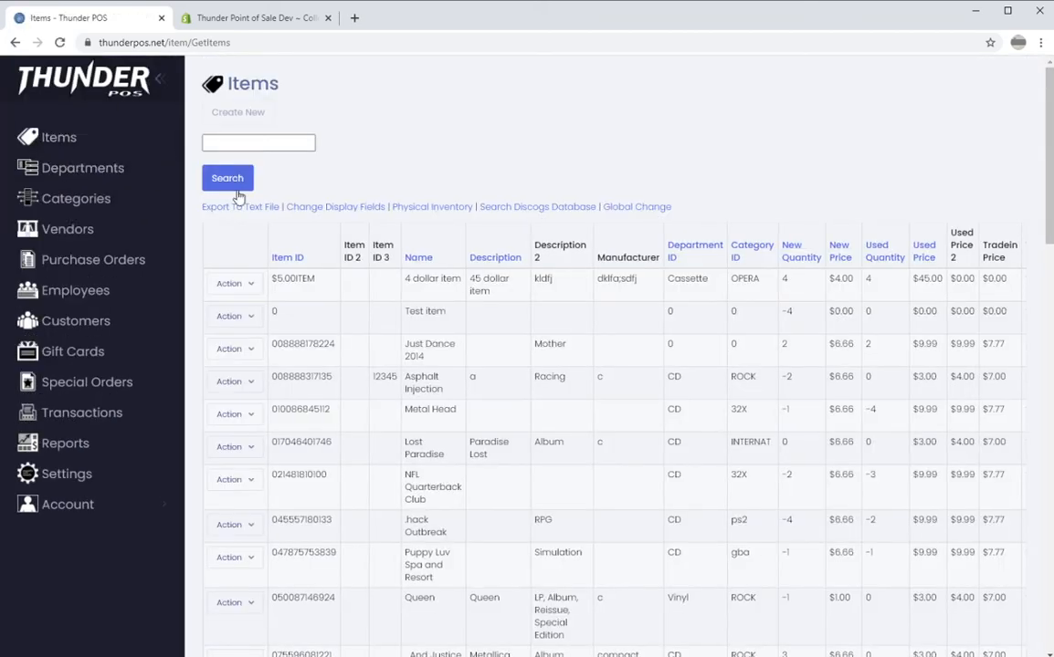
Edit the NFL Quarterback Club item and view its Online Commerce settings, with Website Sync enabled.
scroll(237, 196, "down", 2)
scroll(224, 207, "down", 1)
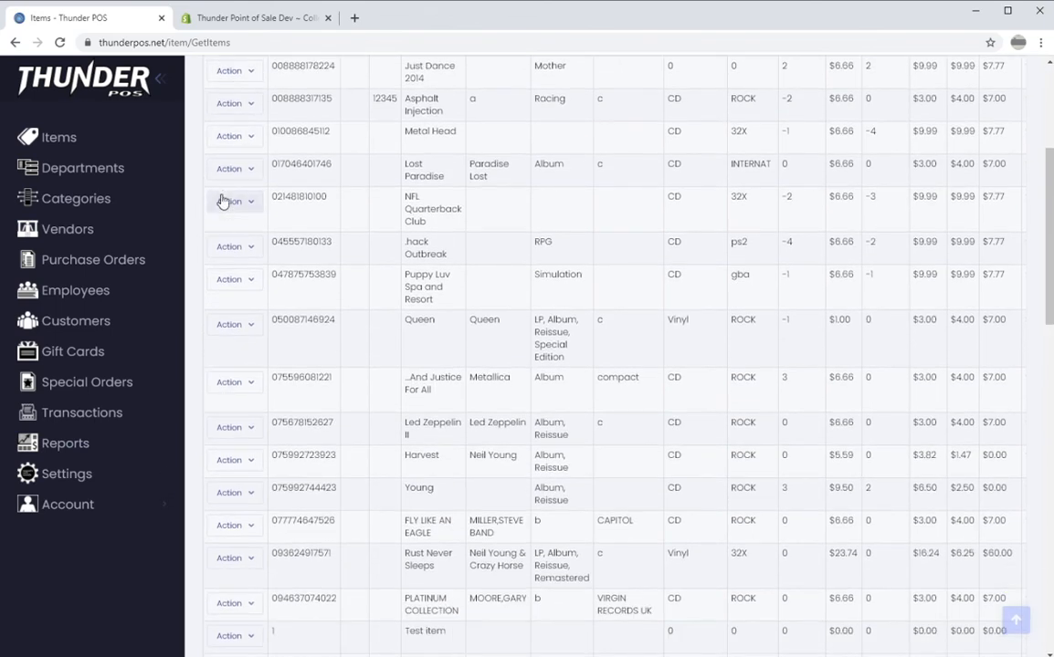
left_click(234, 203)
left_click(239, 235)
left_click(591, 189)
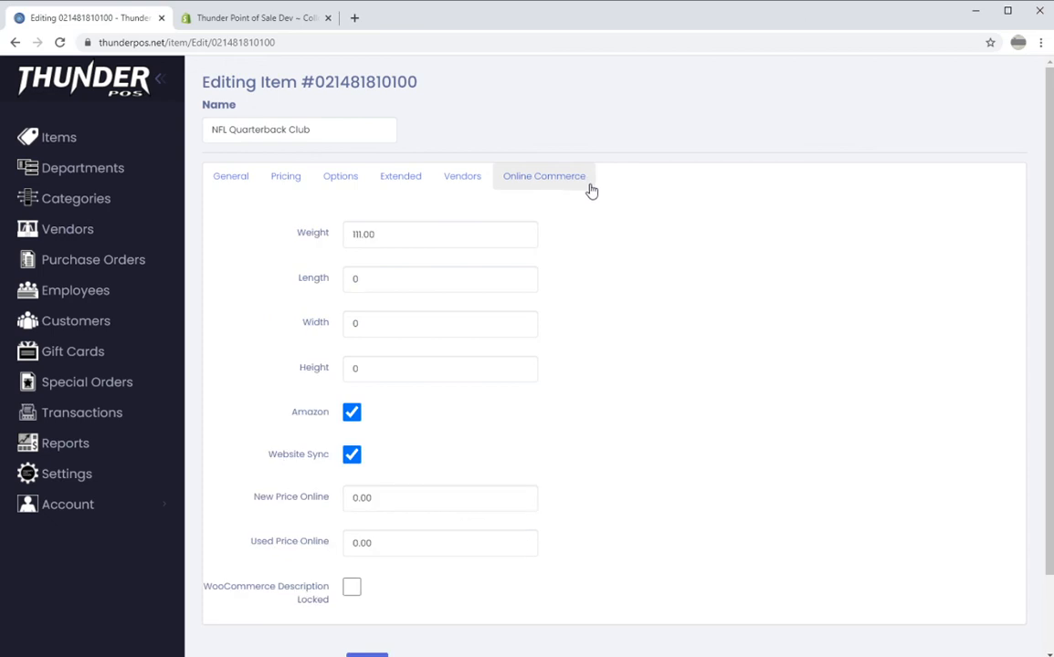